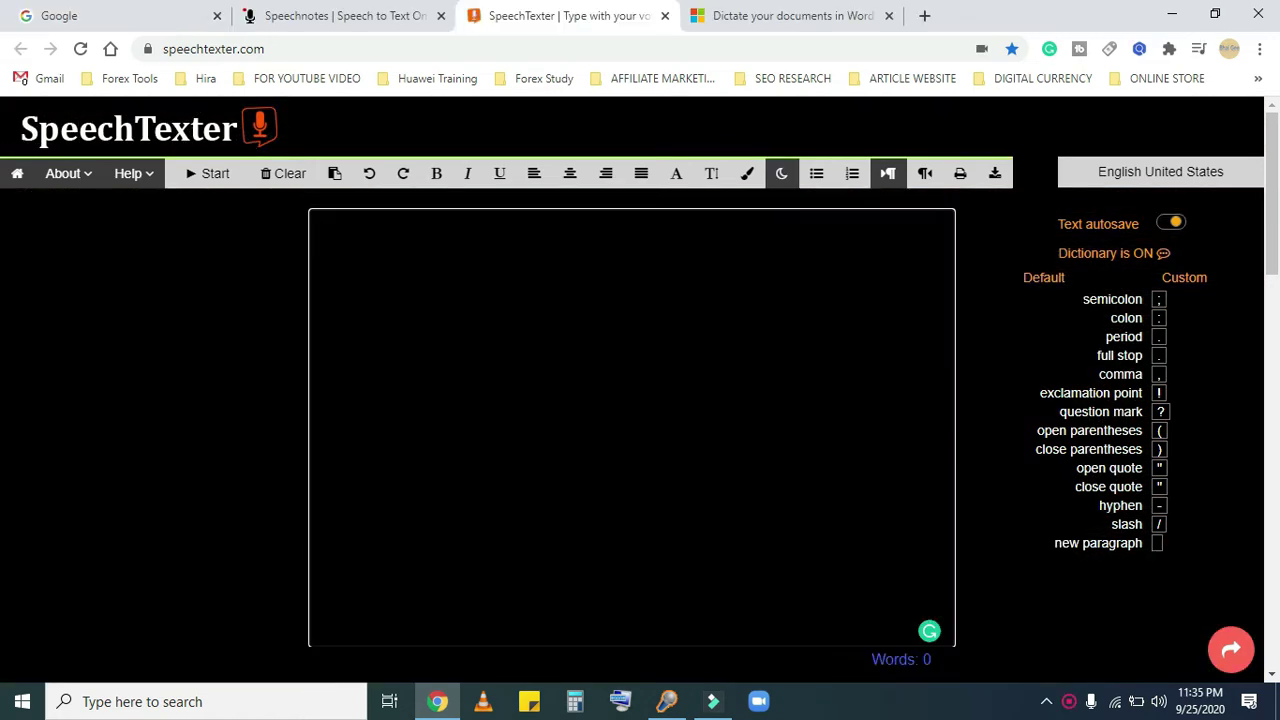
# Step: Read the About and Help information, highlighting 'allow' in Help step 4
pyautogui.click(90, 176)
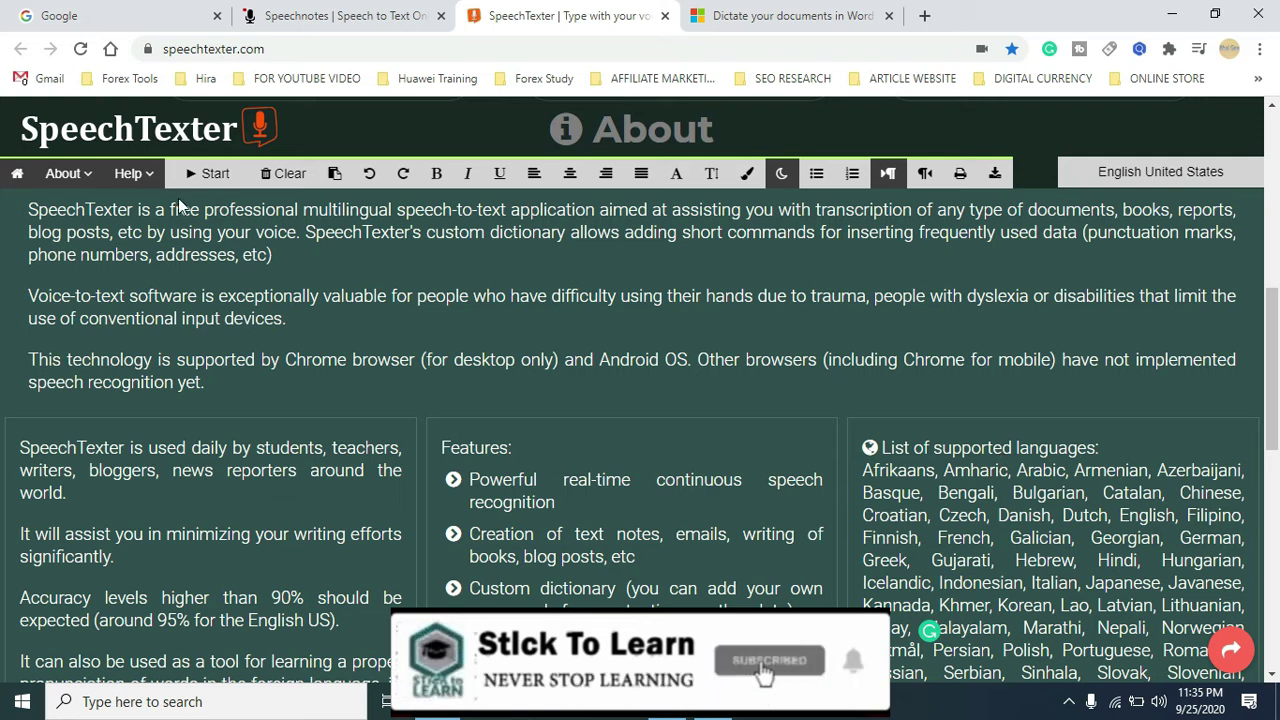
pyautogui.click(139, 183)
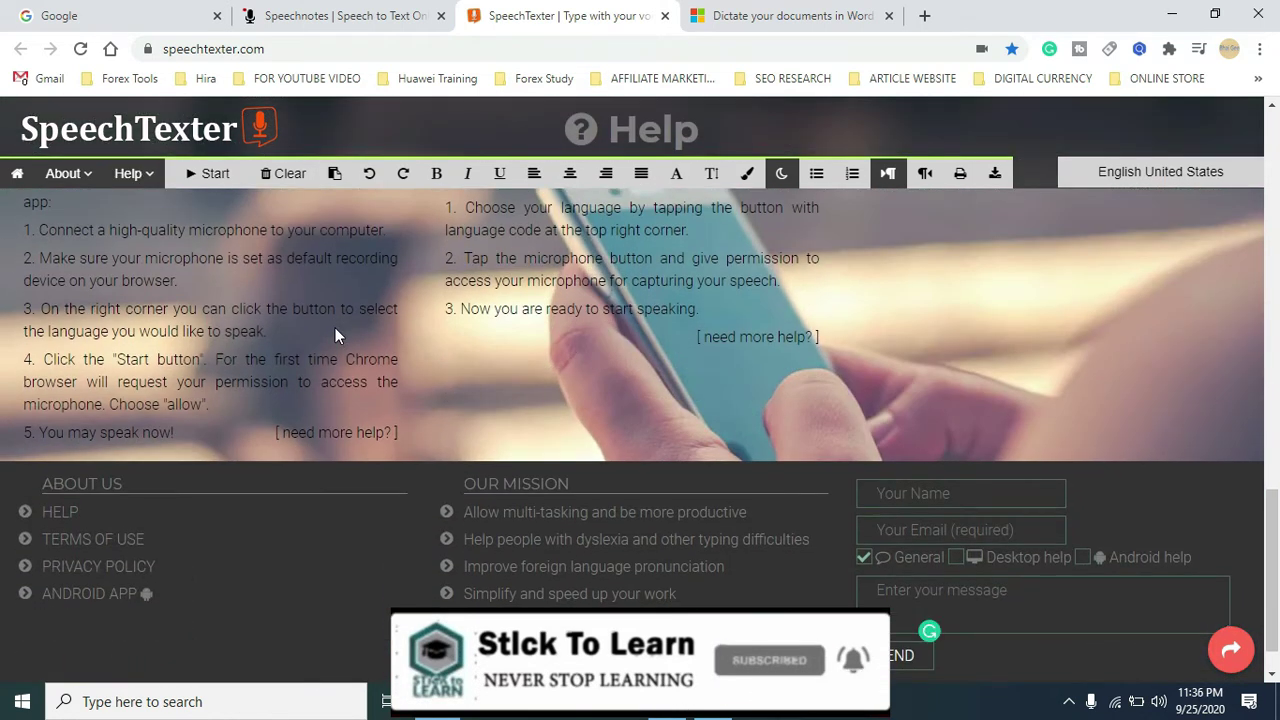
pyautogui.doubleClick(187, 404)
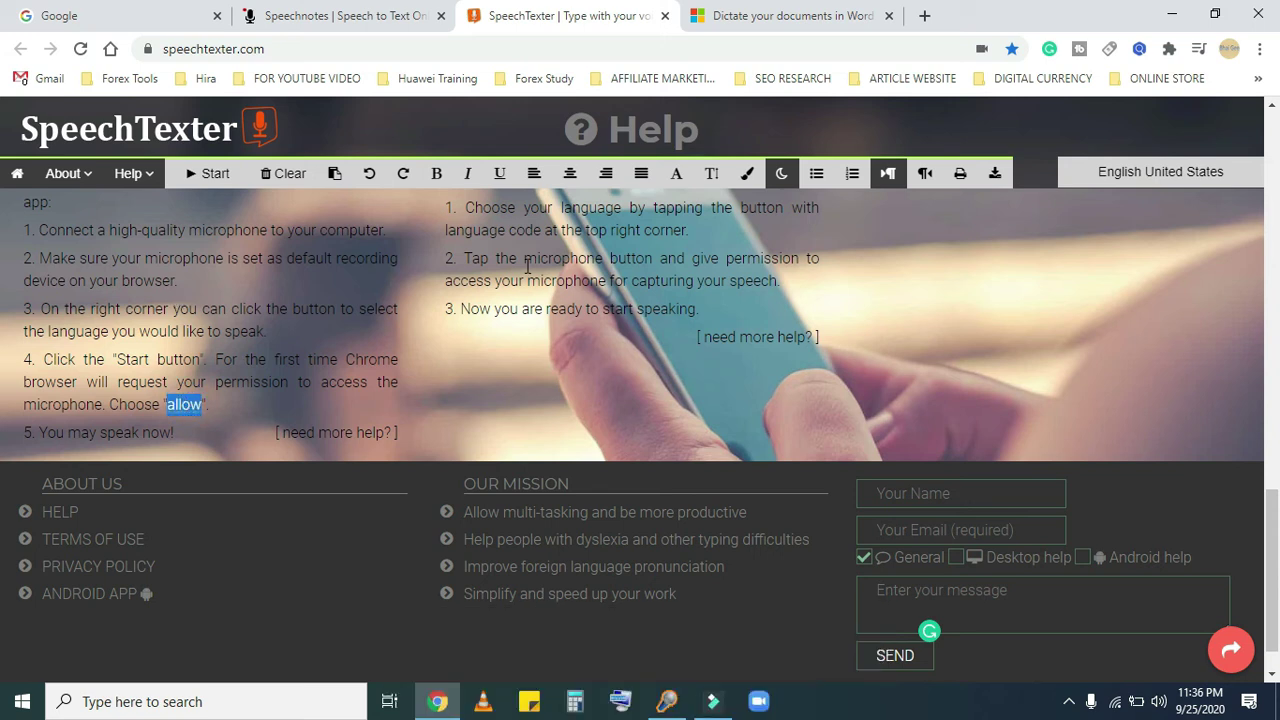
pyautogui.click(538, 377)
pyautogui.scroll(8, 209, 242)
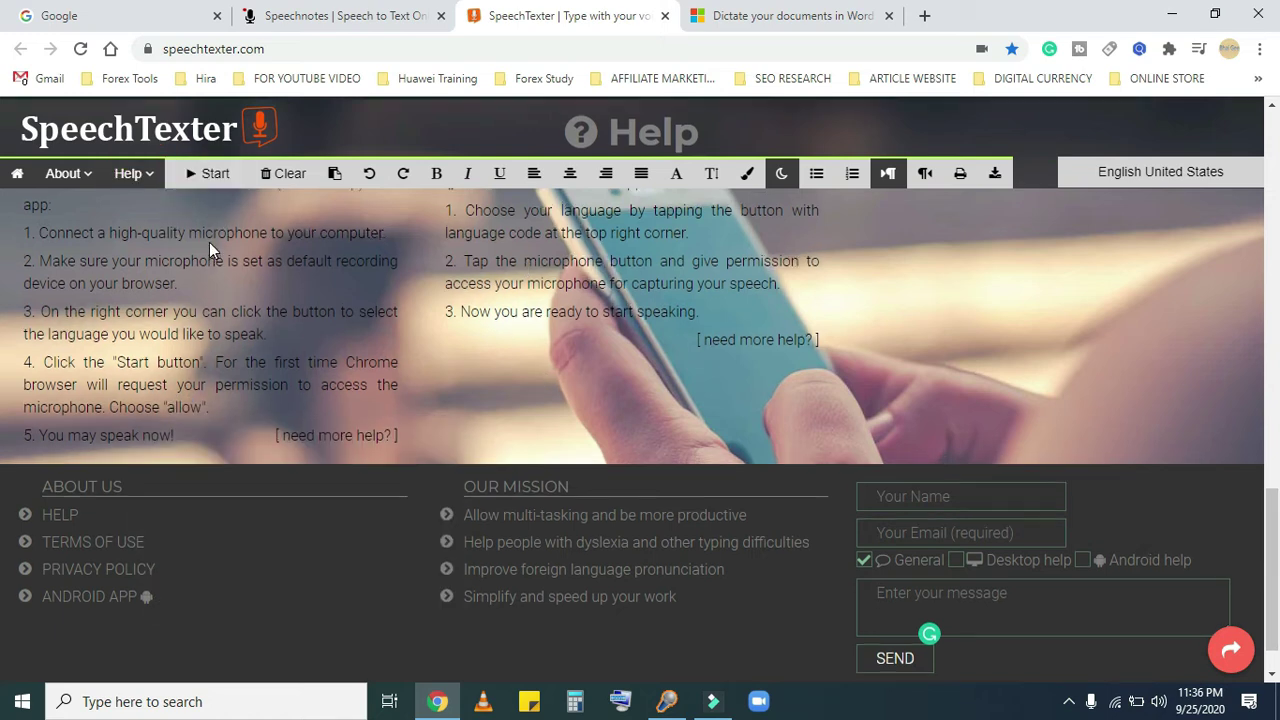
pyautogui.scroll(5, 209, 250)
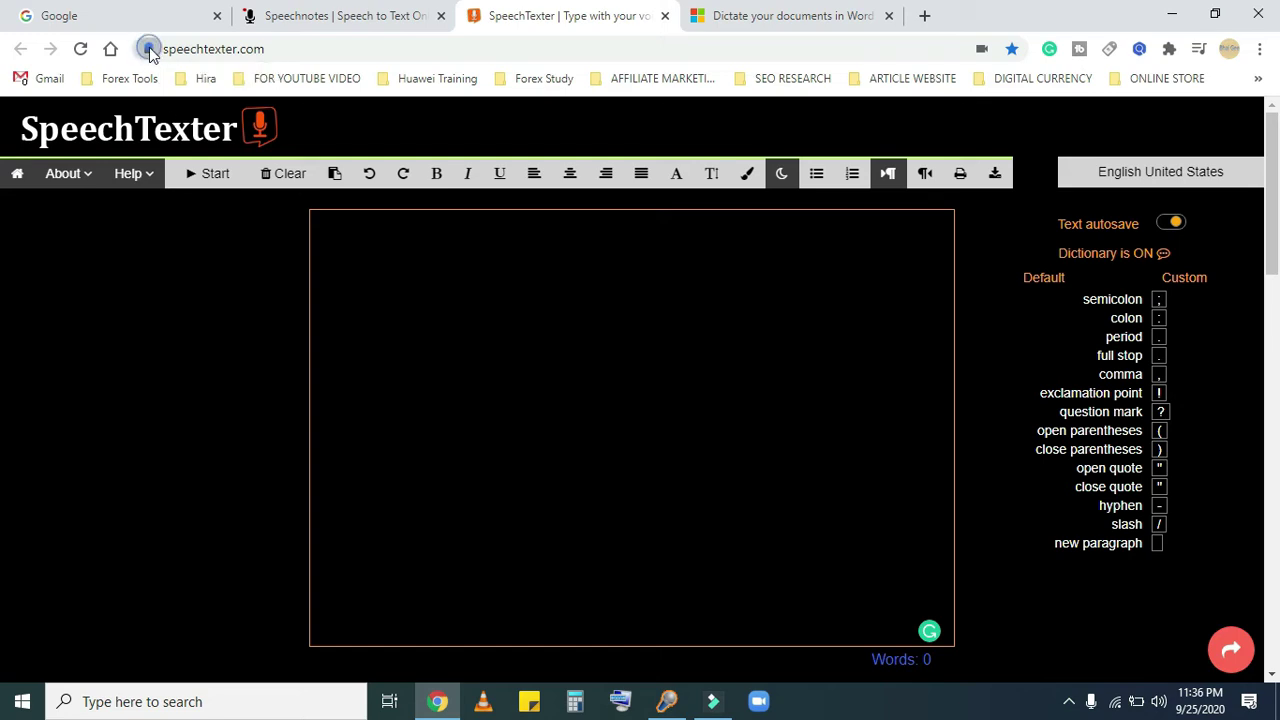
# Step: Set the site's microphone permission to Allow
pyautogui.click(148, 49)
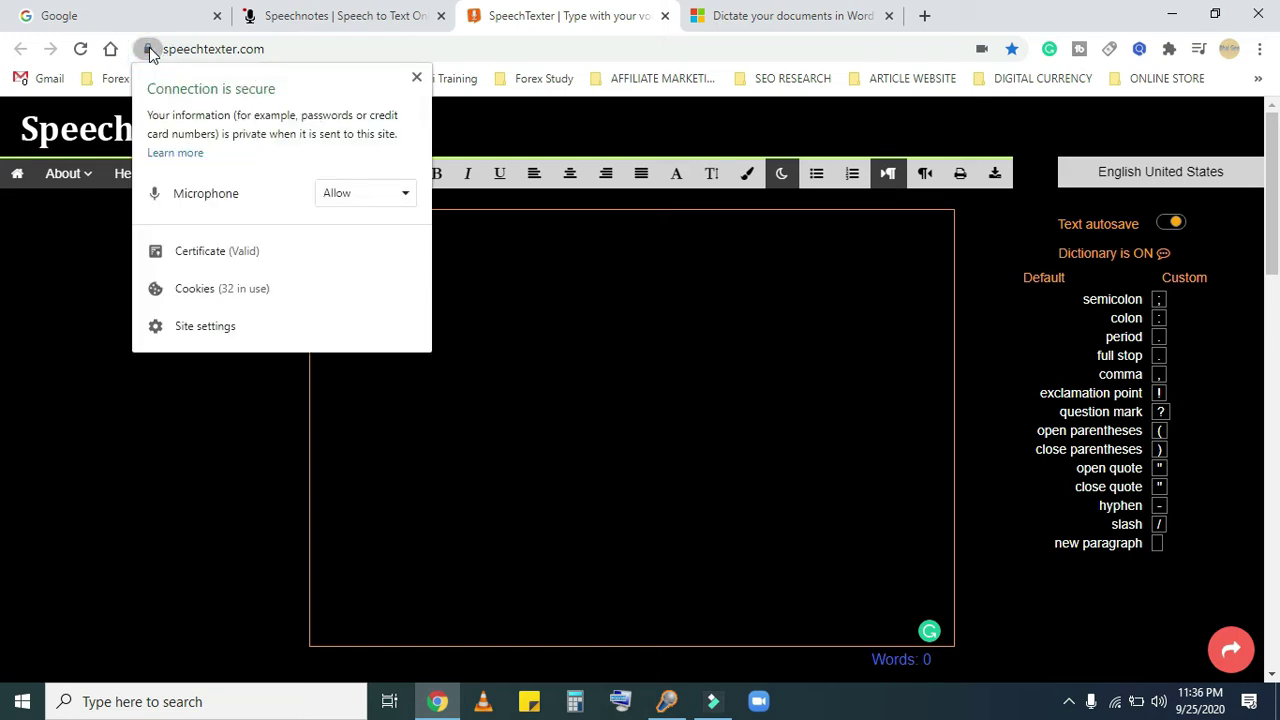
pyautogui.click(369, 192)
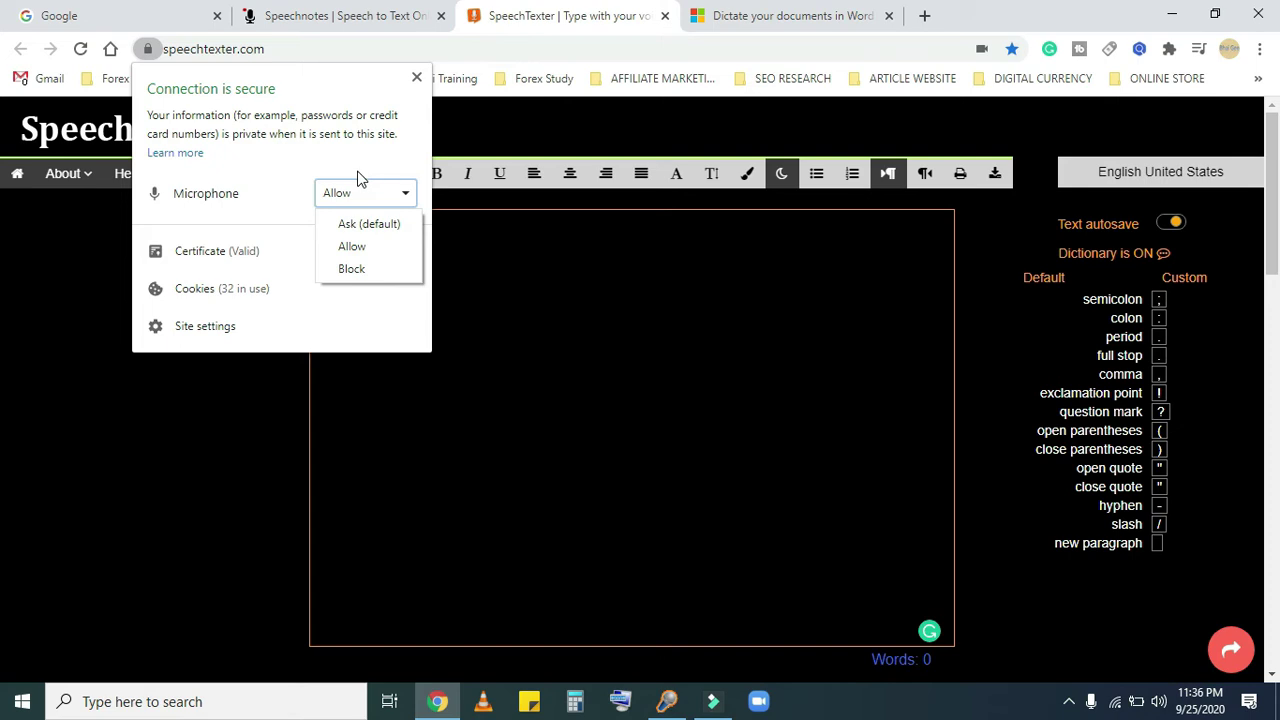
pyautogui.click(576, 330)
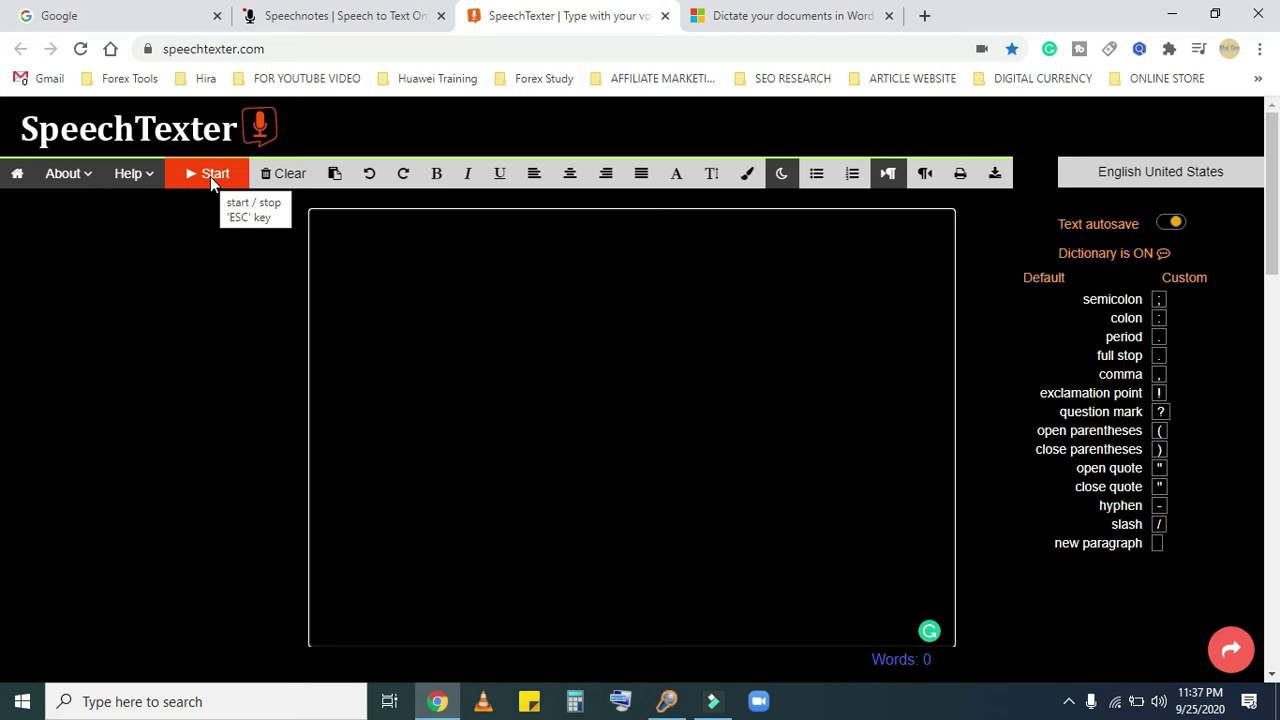
# Step: Dictate the English sentence beginning 'hello dear how are you' in two recording runs
pyautogui.click(210, 176)
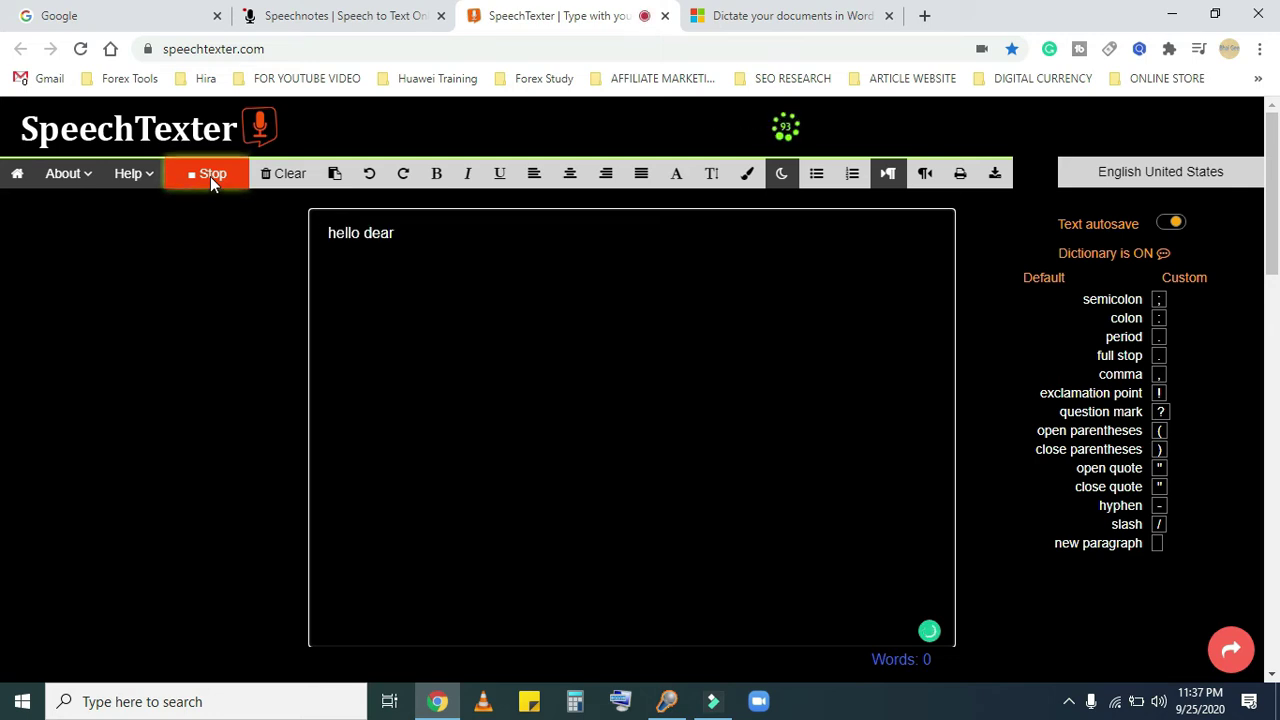
pyautogui.click(212, 182)
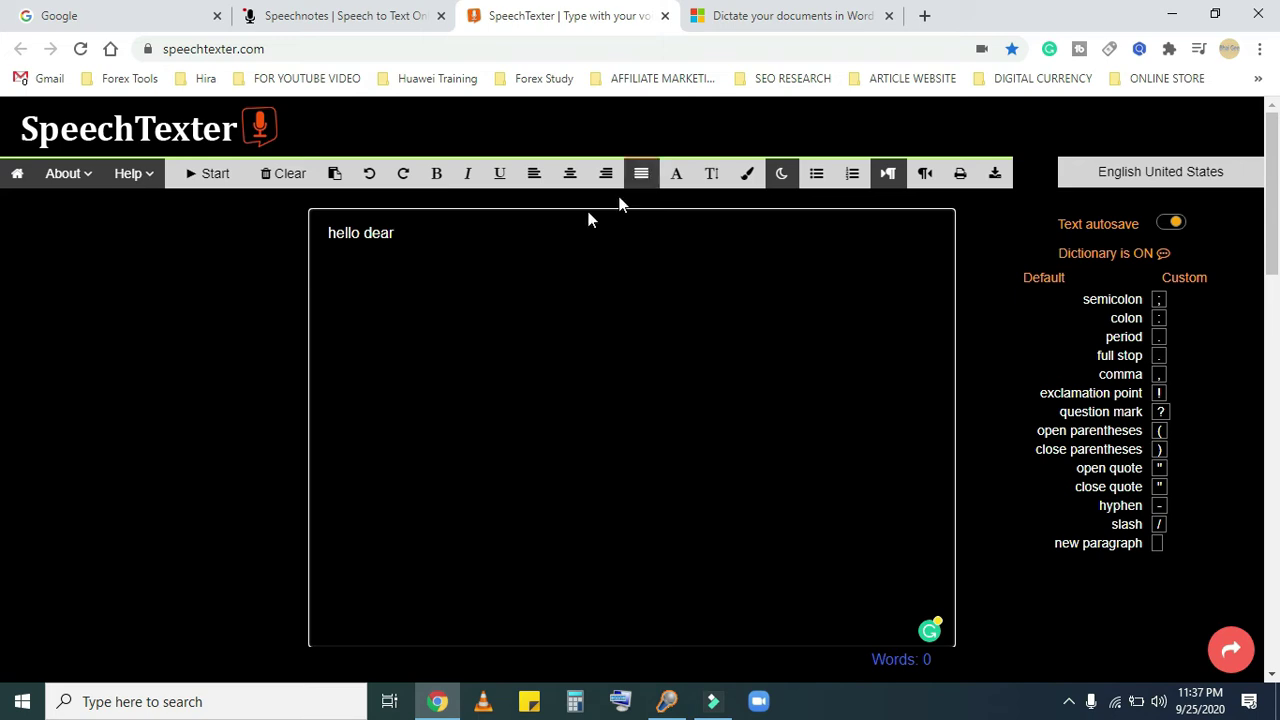
pyautogui.click(206, 175)
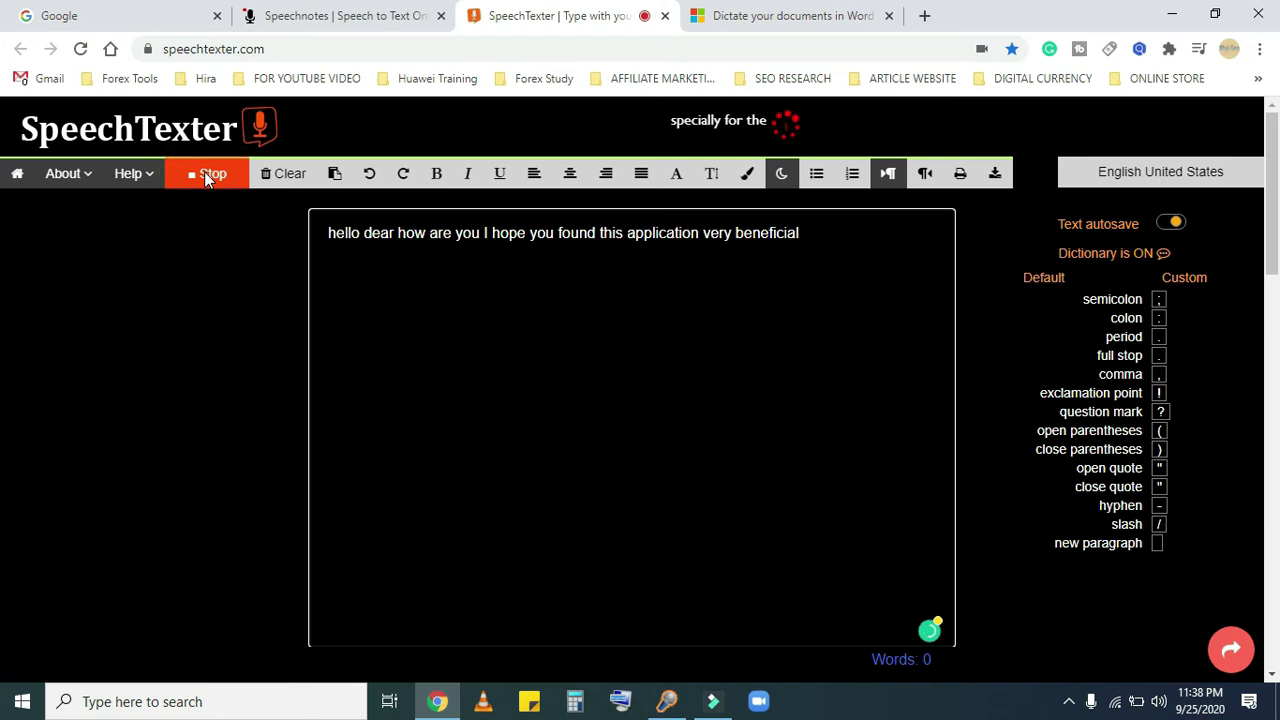
pyautogui.click(208, 176)
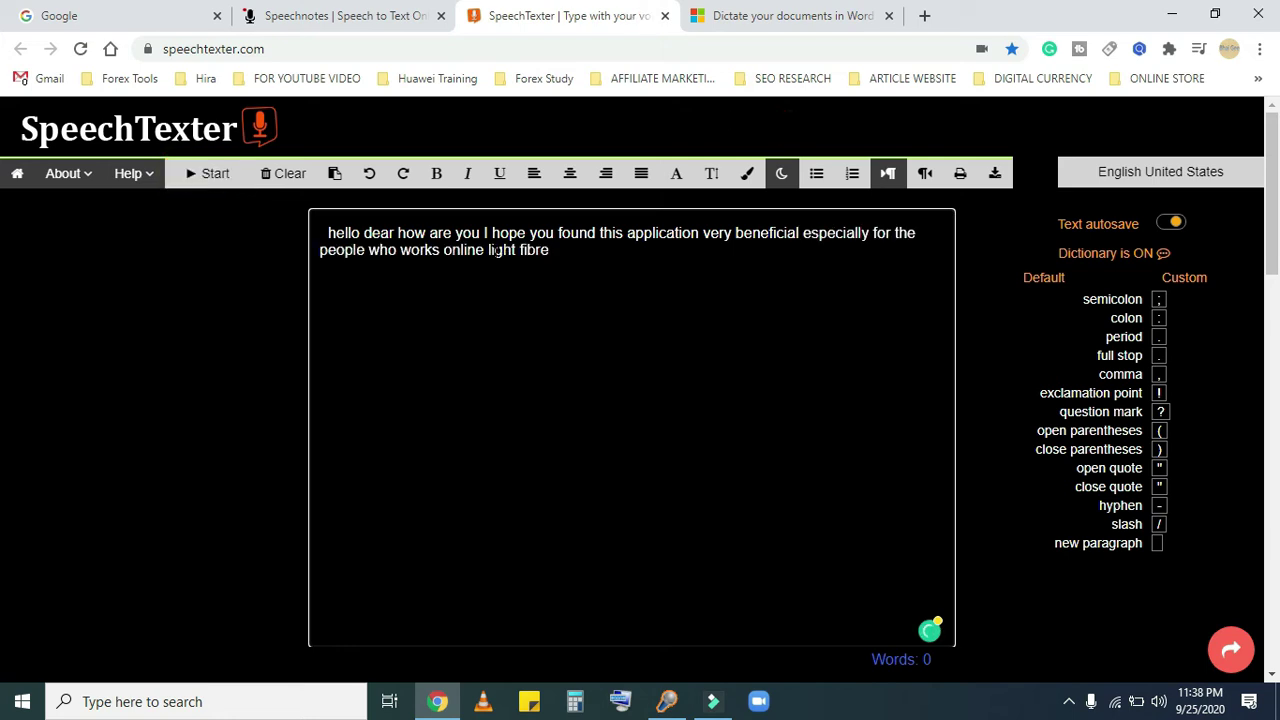
# Step: Delete the misheard 'light fibre' so the text ends 'people who works online'
pyautogui.moveTo(492, 250); pyautogui.dragTo(549, 250)
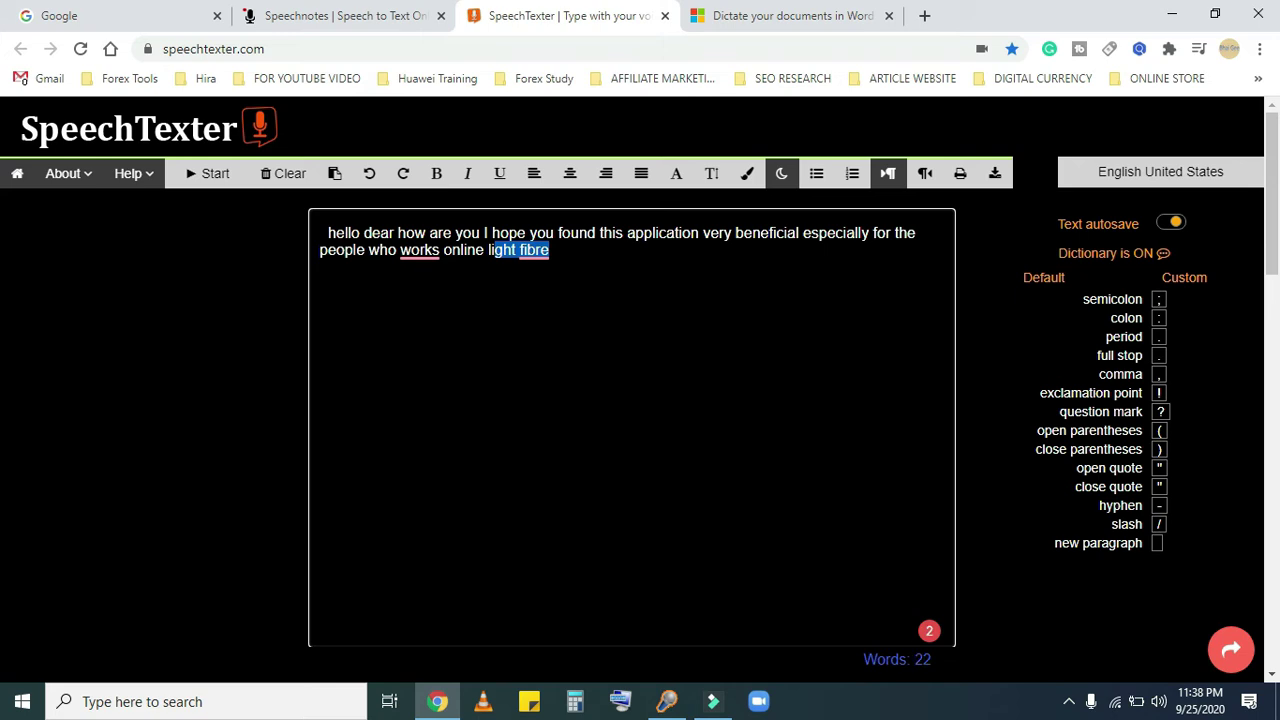
pyautogui.click(557, 251)
pyautogui.press('BackSpace')
pyautogui.press('BackSpace')
pyautogui.press('BackSpace')
pyautogui.press('BackSpace')
pyautogui.press('BackSpace')
pyautogui.press('BackSpace')
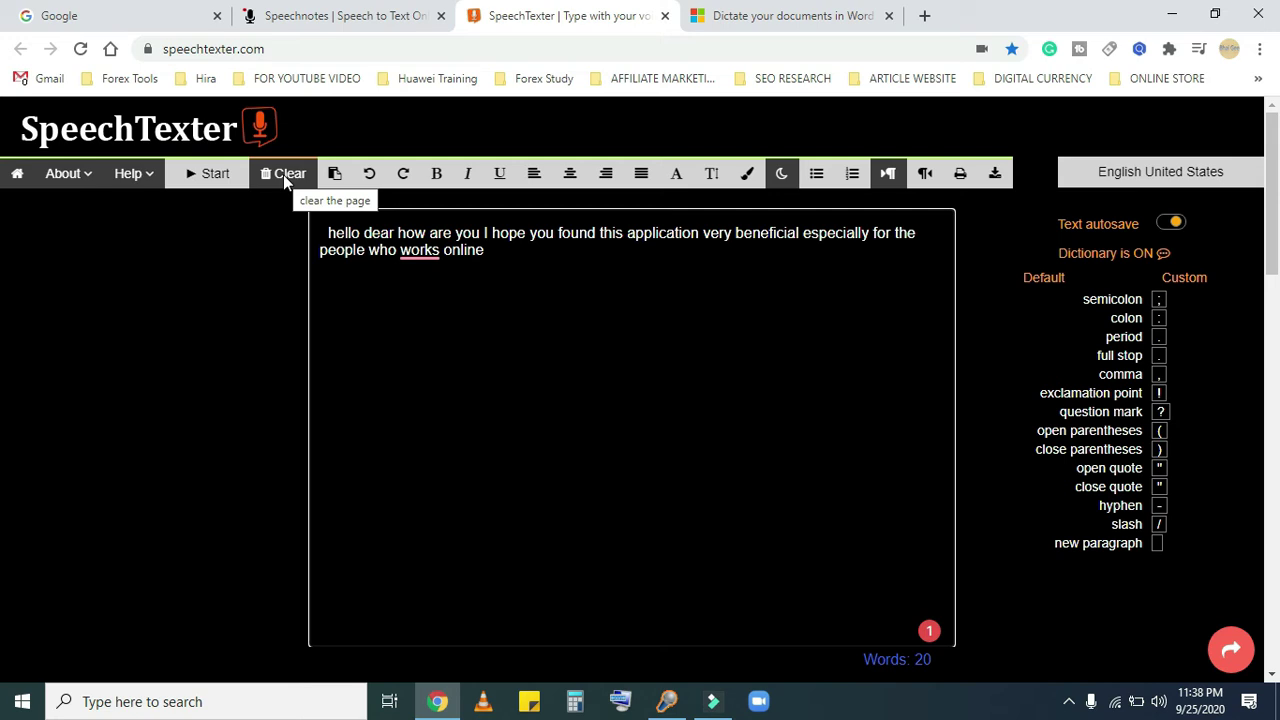
pyautogui.click(283, 174)
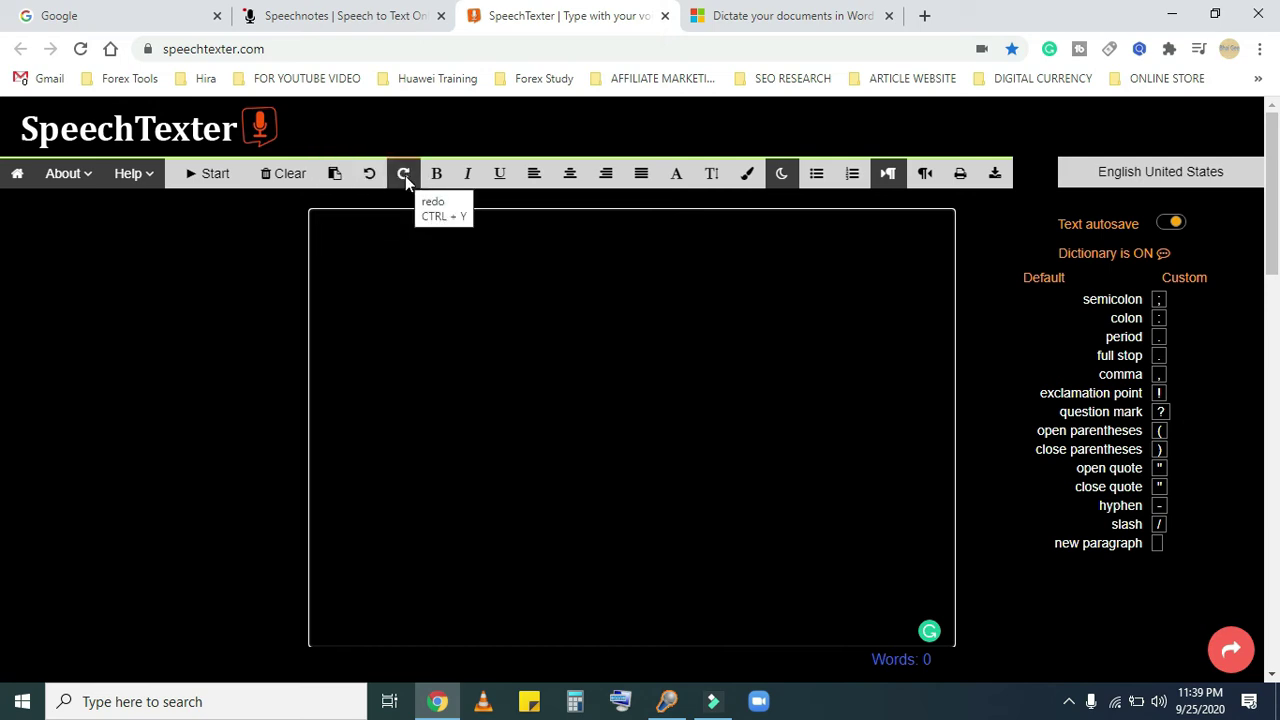
pyautogui.click(372, 174)
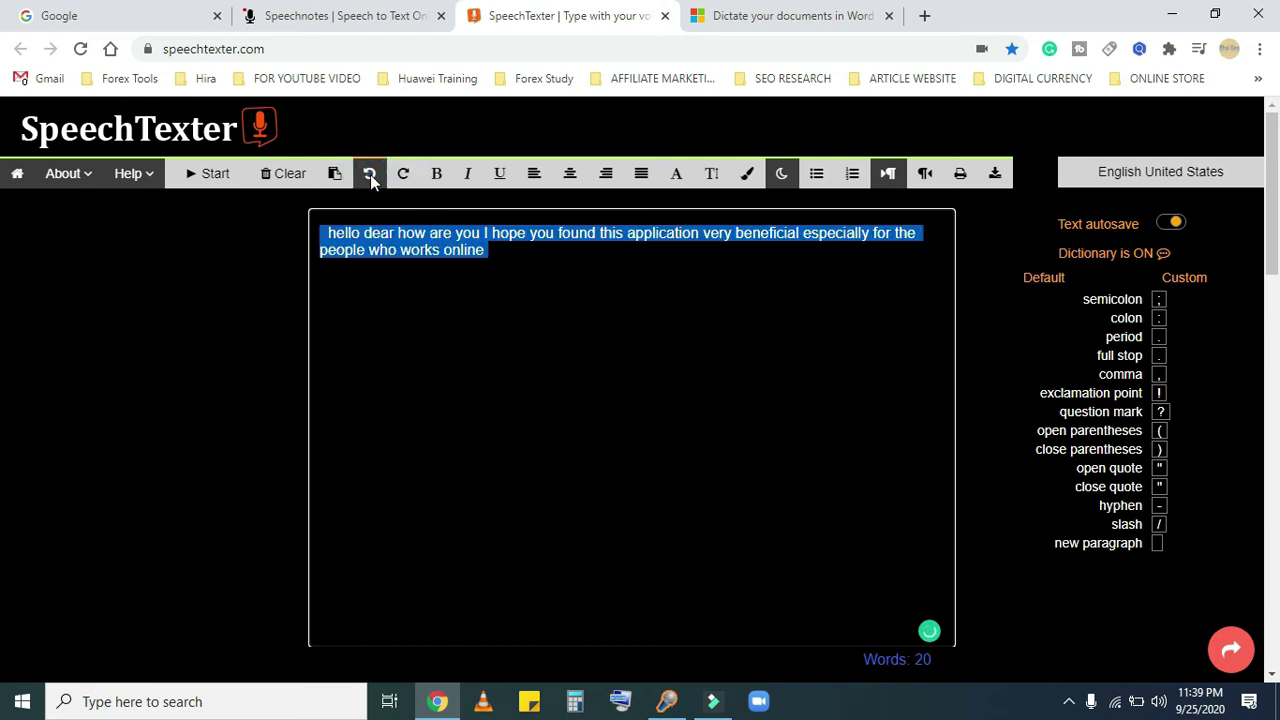
pyautogui.click(526, 302)
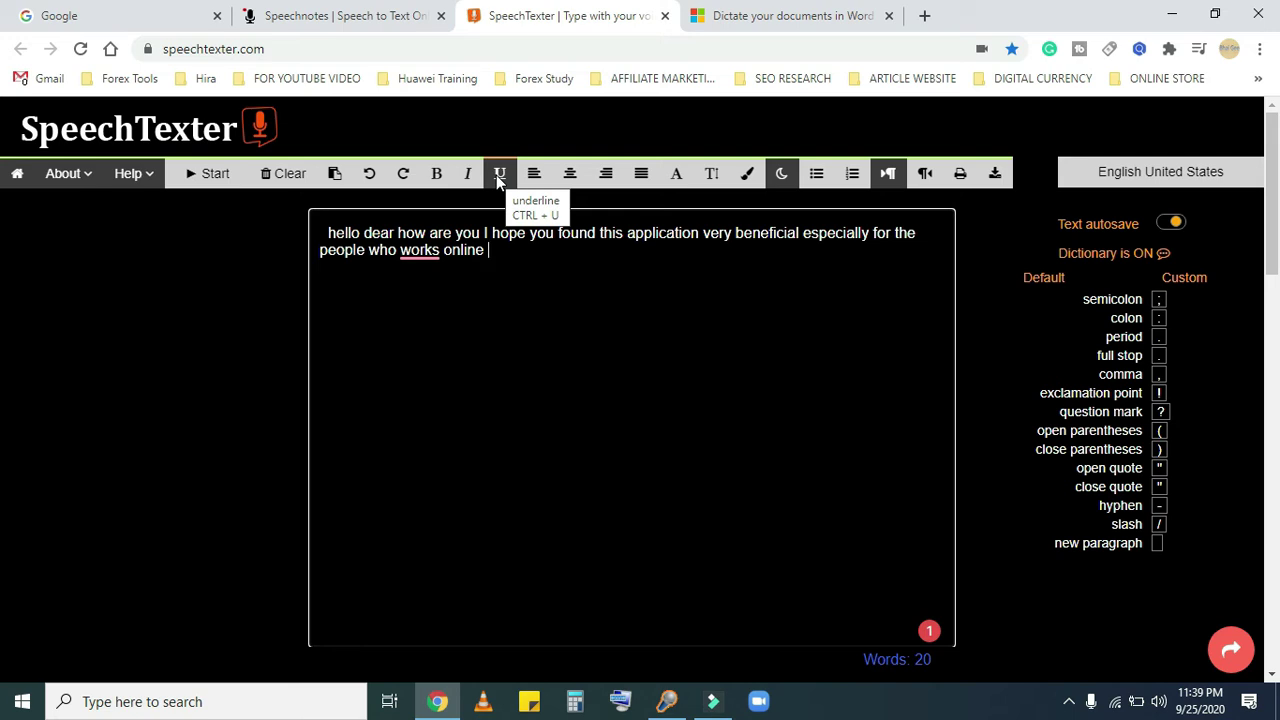
# Step: Turn on underlining and dictate the romanised Hindi passage after 'online'
pyautogui.click(497, 176)
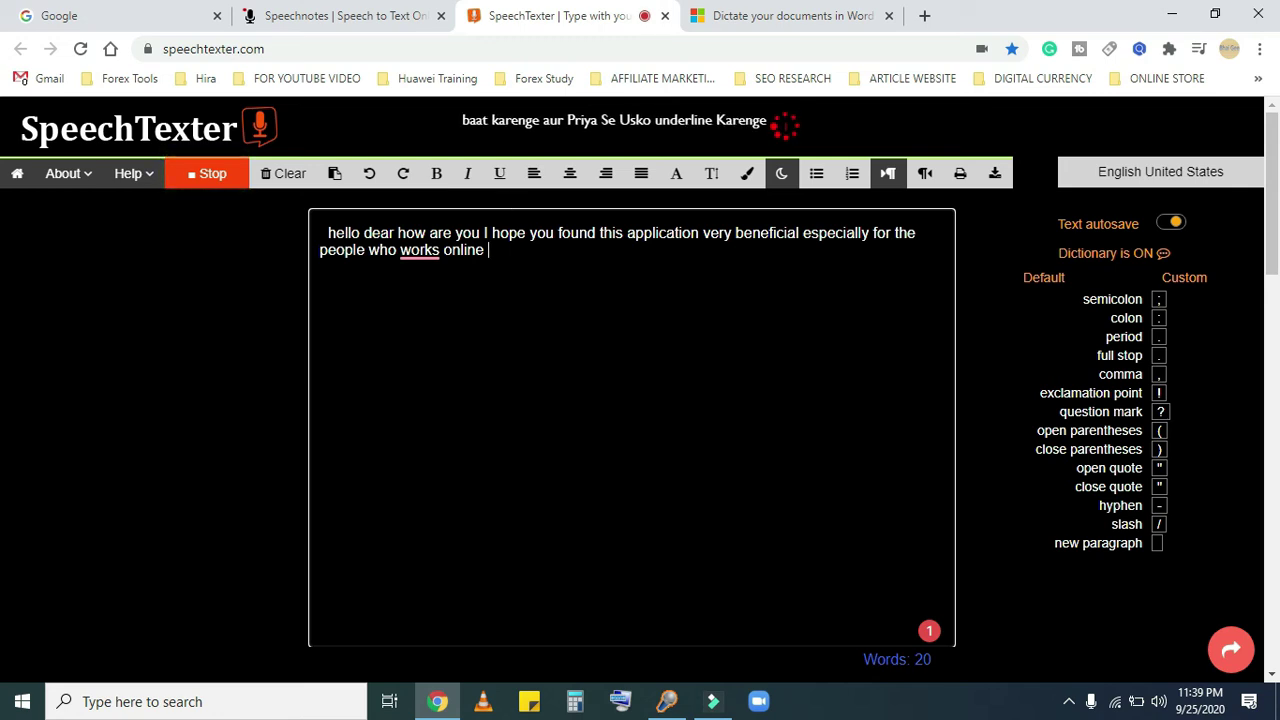
pyautogui.click(502, 174)
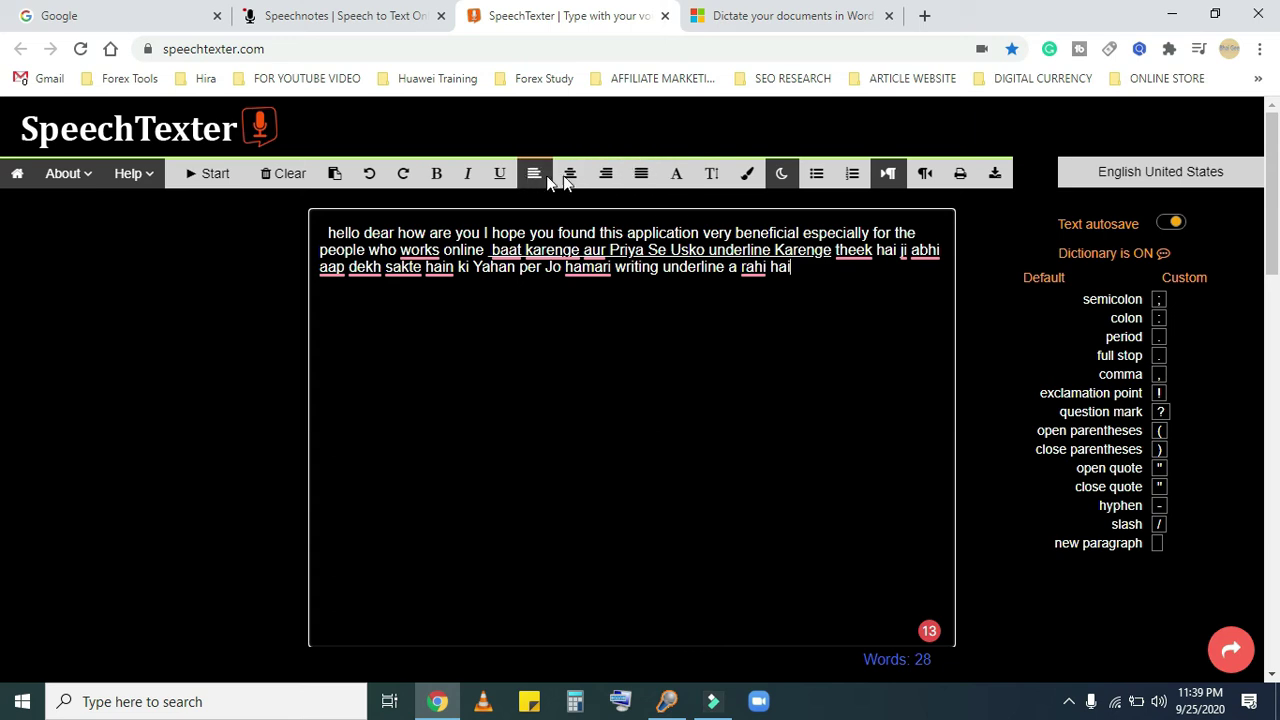
pyautogui.click(676, 175)
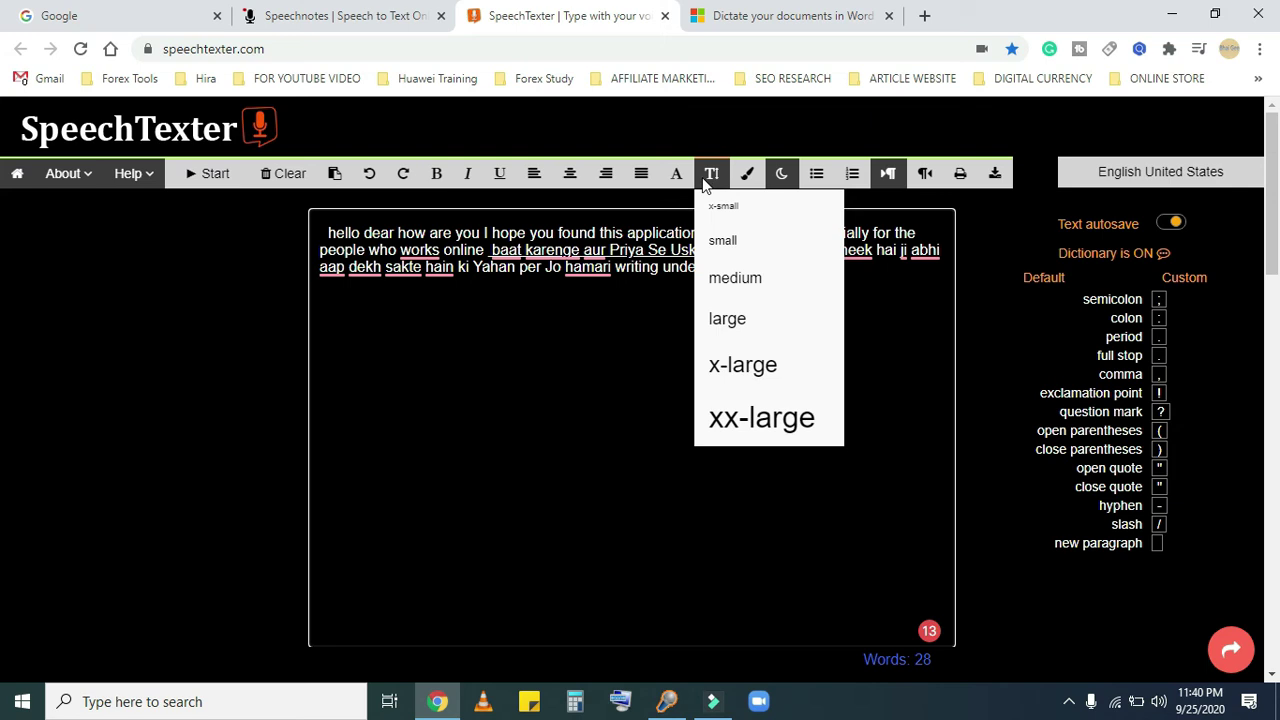
pyautogui.moveTo(746, 174)
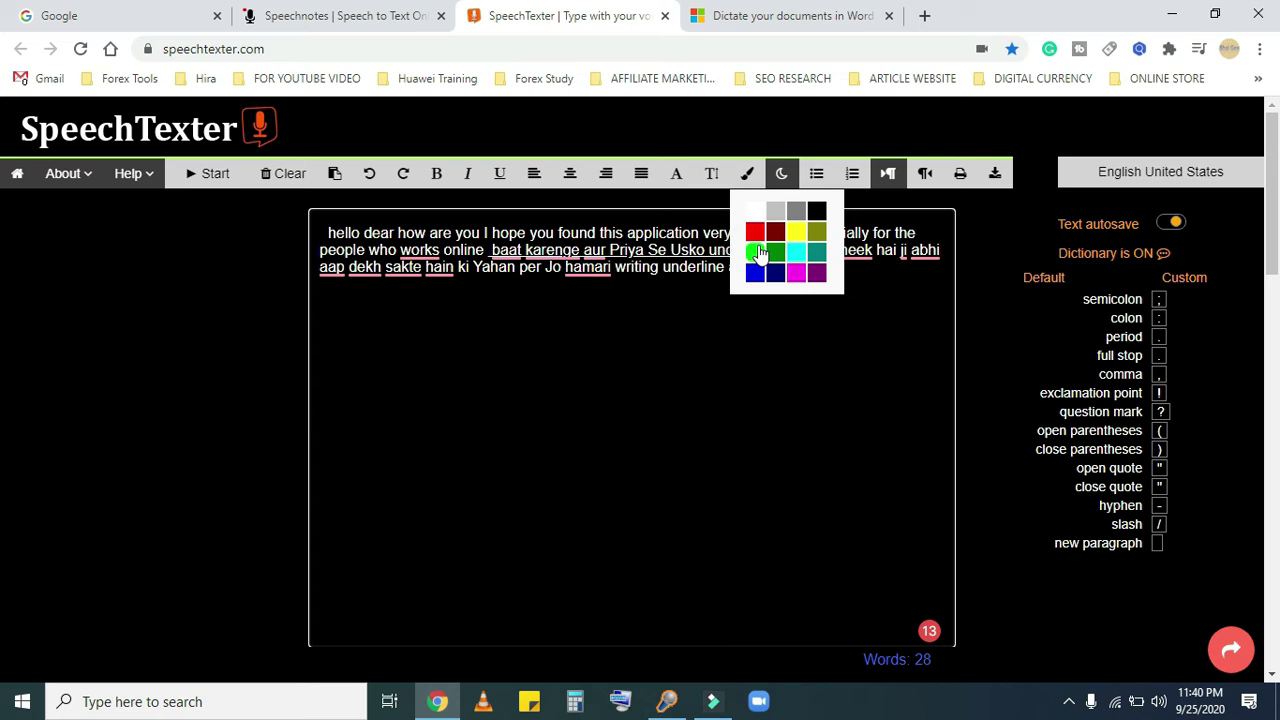
# Step: Switch the text colour to green and dictate 'ok just type in the read text… ok thanks'
pyautogui.click(757, 256)
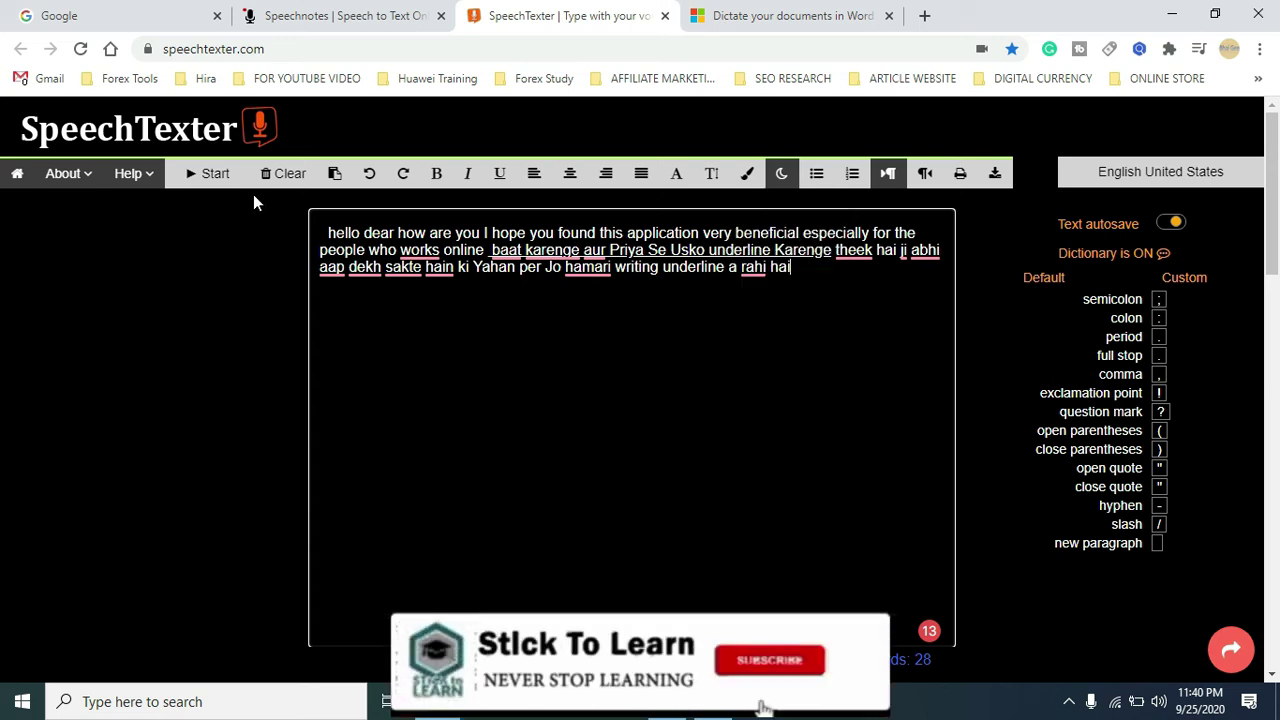
pyautogui.click(209, 173)
pyautogui.click(209, 173)
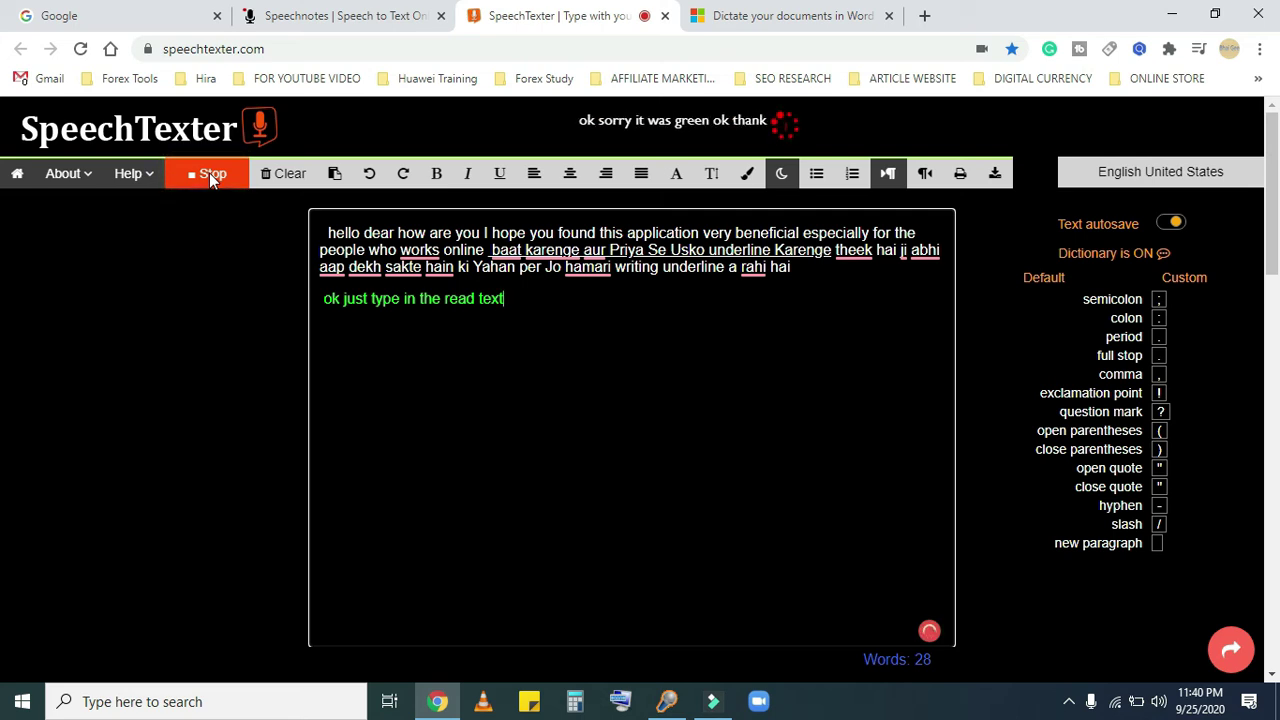
pyautogui.click(211, 178)
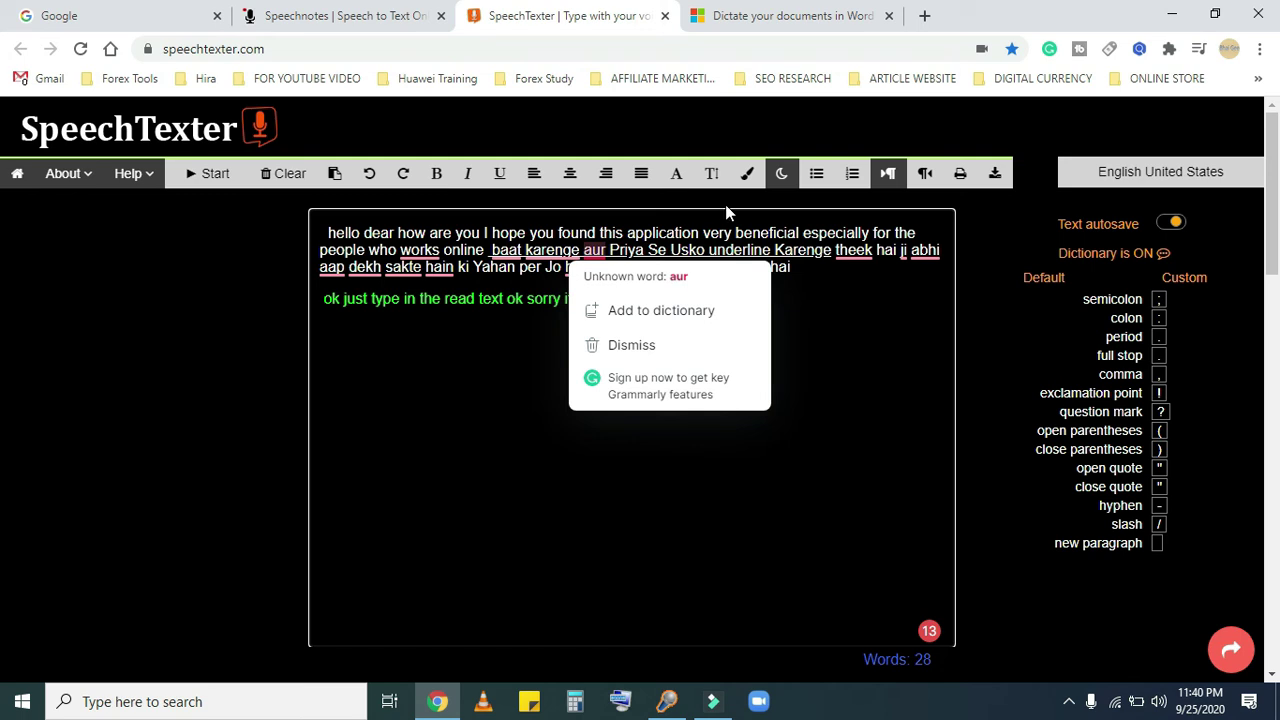
pyautogui.click(783, 176)
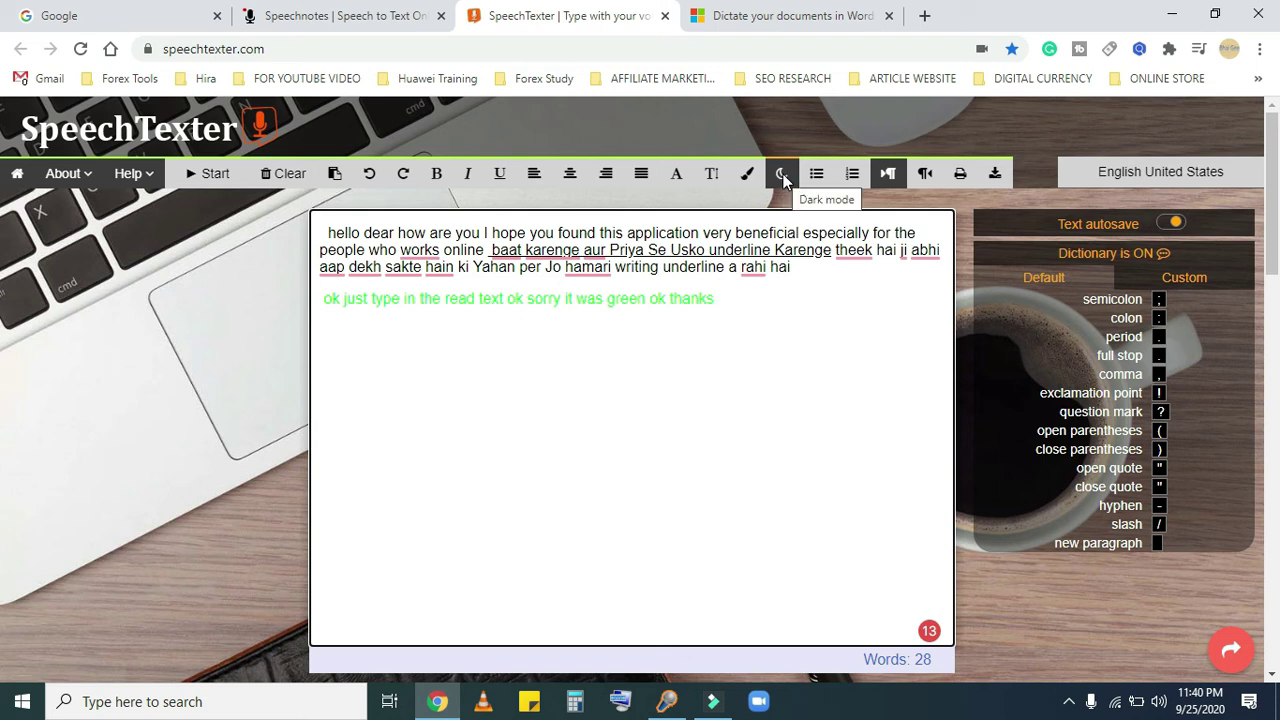
pyautogui.click(783, 176)
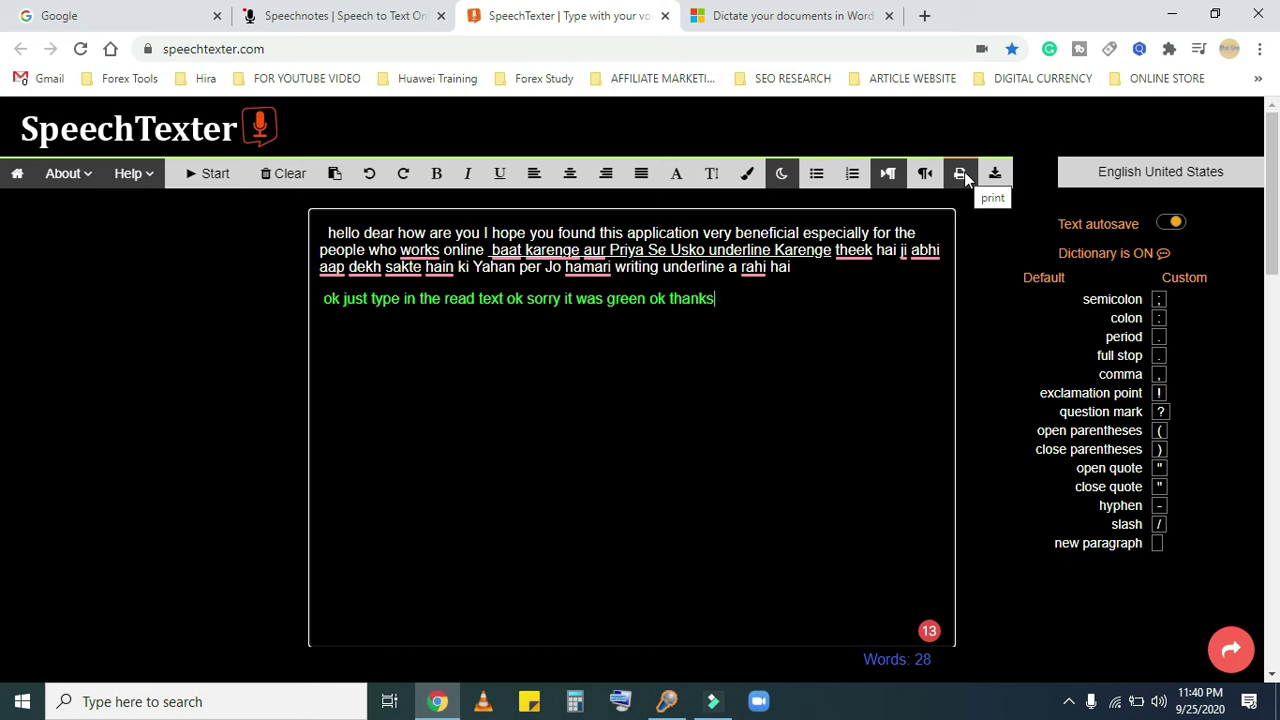
# Step: View the .txt/.doc download options, then show the dictation language list
pyautogui.click(997, 173)
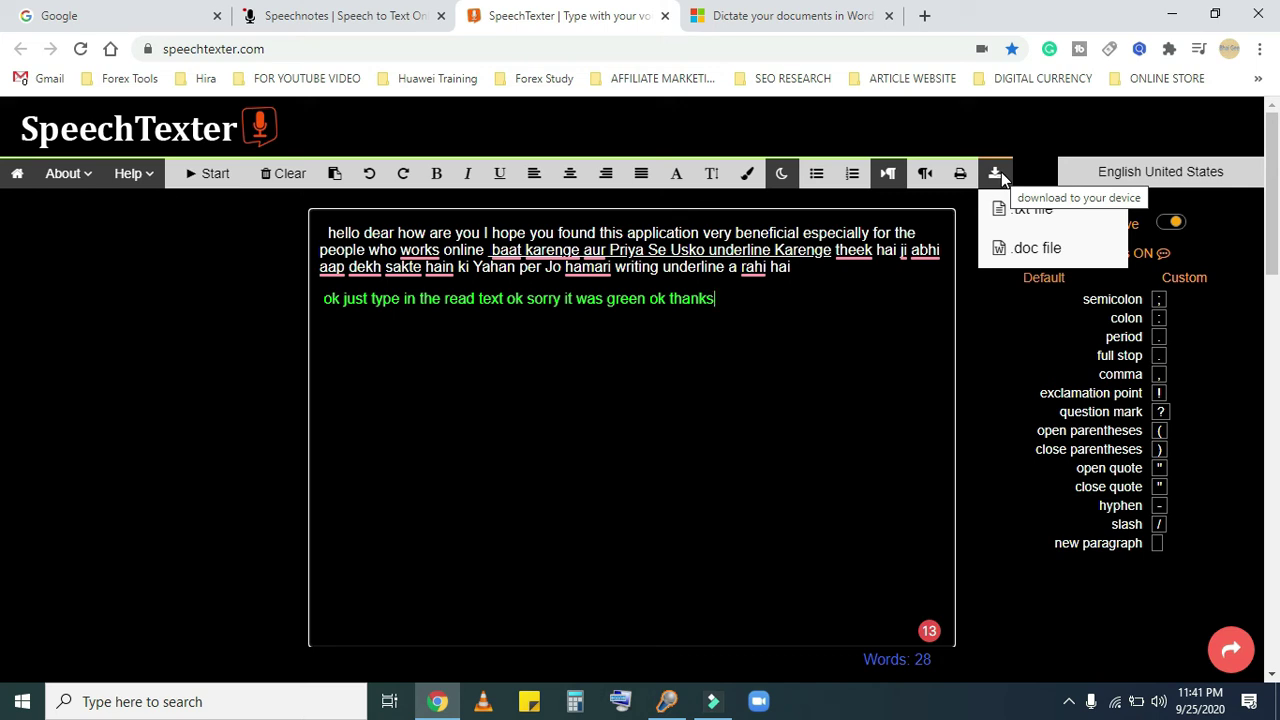
pyautogui.click(1116, 180)
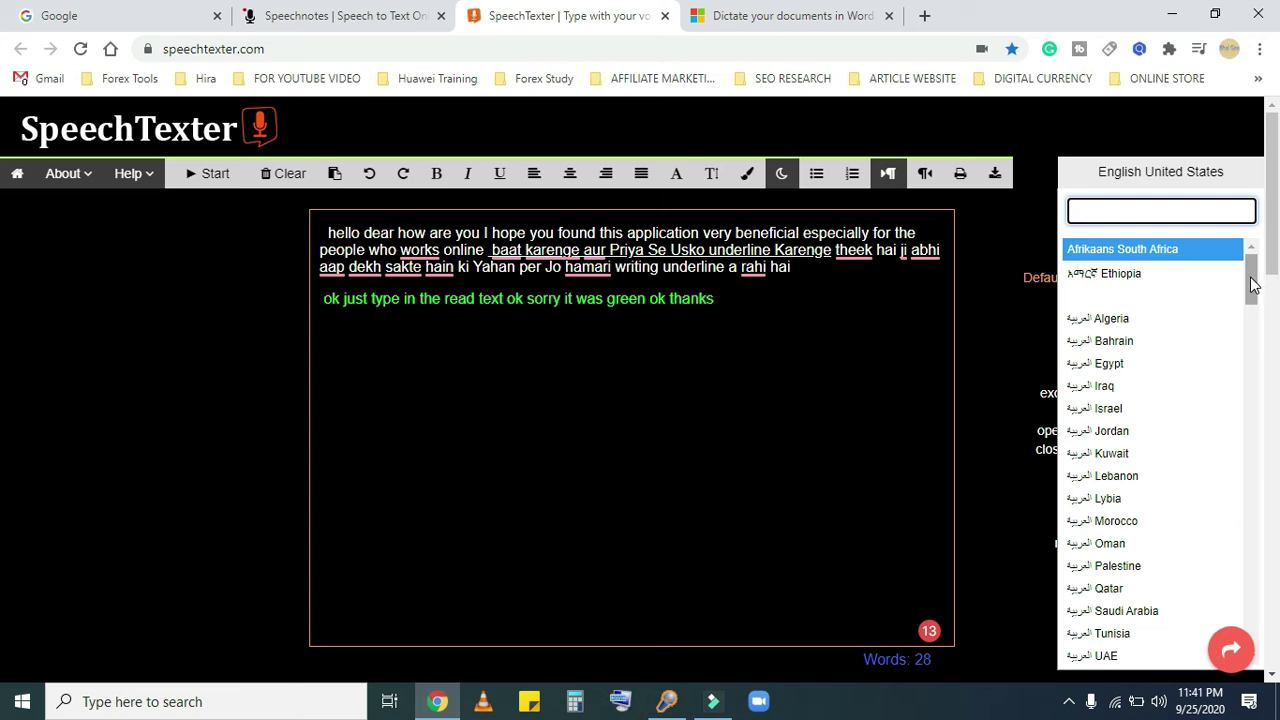
# Step: Scroll the language list and close it, keeping English United States
pyautogui.moveTo(1248, 276)
pyautogui.mouseDown()
pyautogui.moveTo(1252, 556)
pyautogui.moveTo(1262, 262)
pyautogui.mouseUp()
pyautogui.click(1157, 174)
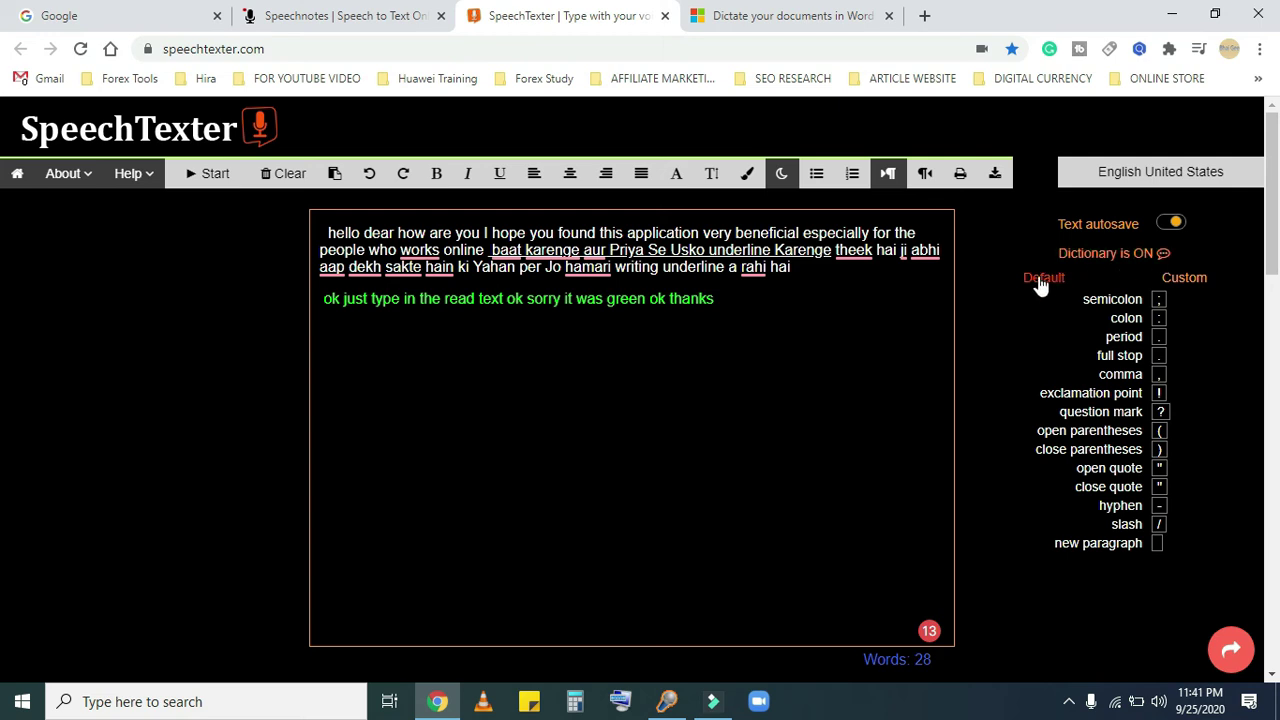
# Step: Turn the Dictionary on and add a custom command mapping 'bracket' to ')'
pyautogui.click(1198, 286)
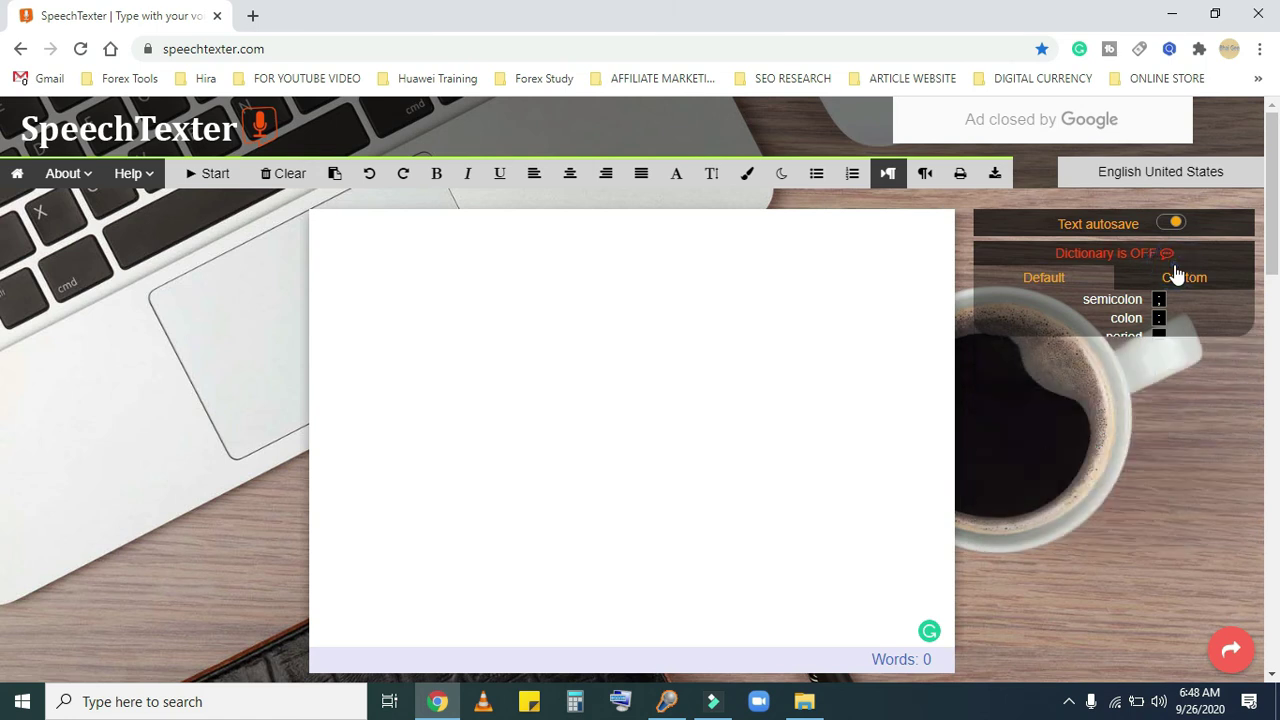
pyautogui.click(1177, 278)
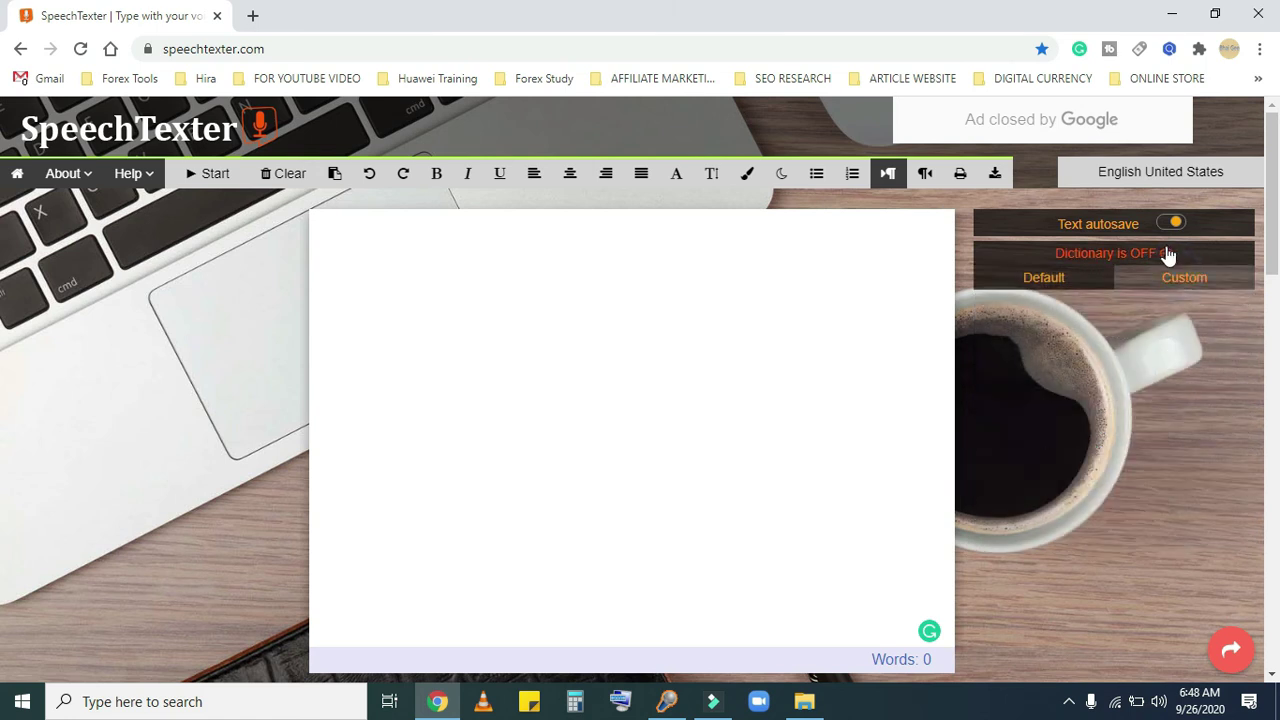
pyautogui.click(1167, 254)
pyautogui.moveTo(1184, 277)
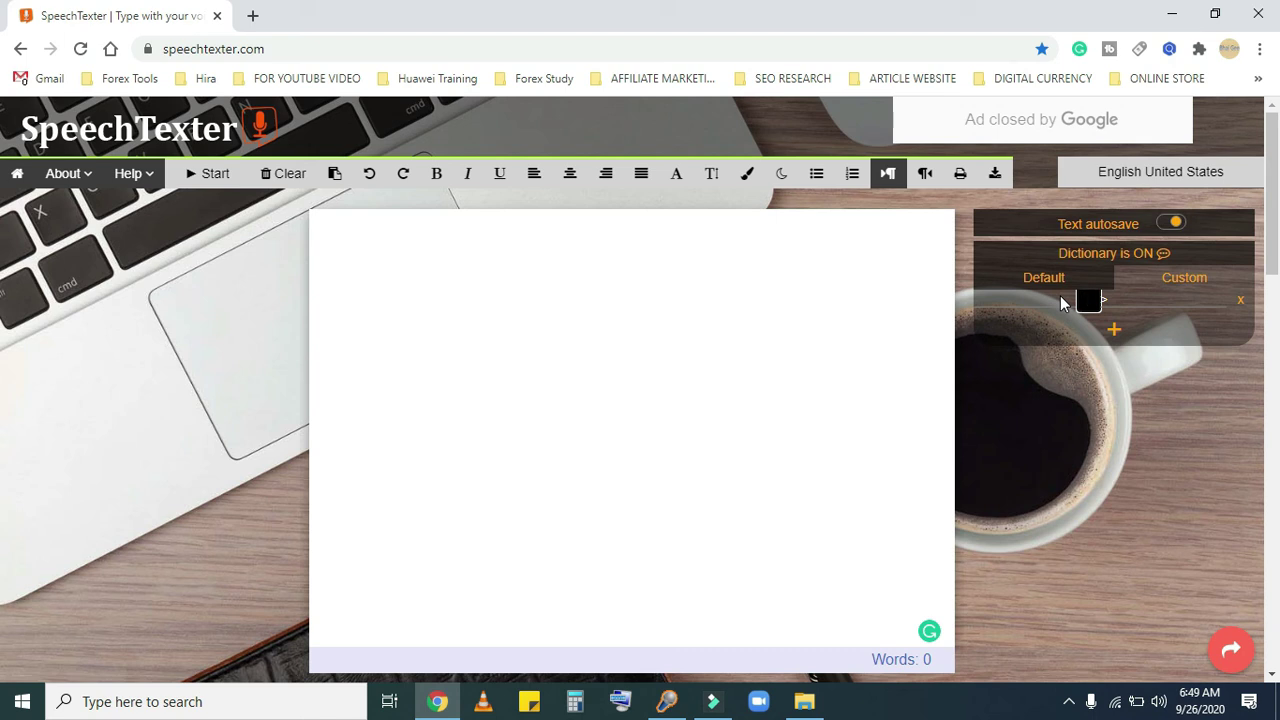
pyautogui.write('blracket')
pyautogui.click(1153, 299)
pyautogui.write(')')
pyautogui.click(1114, 329)
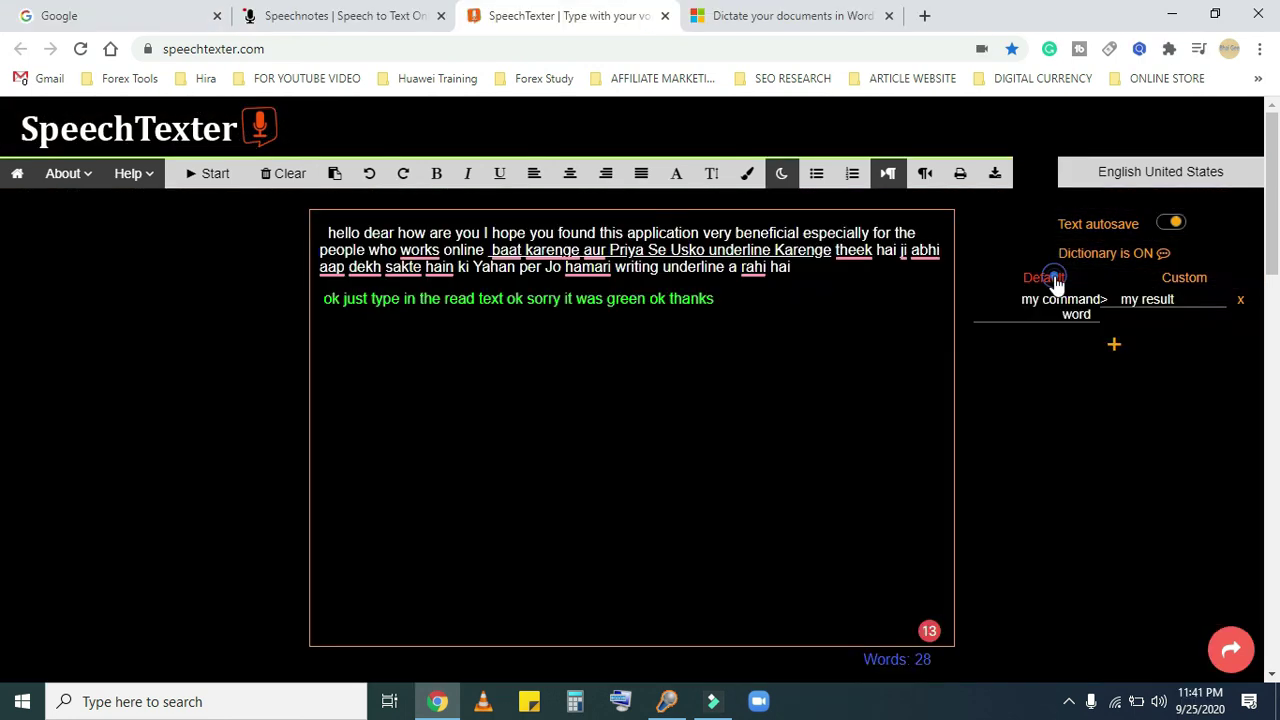
pyautogui.click(1056, 283)
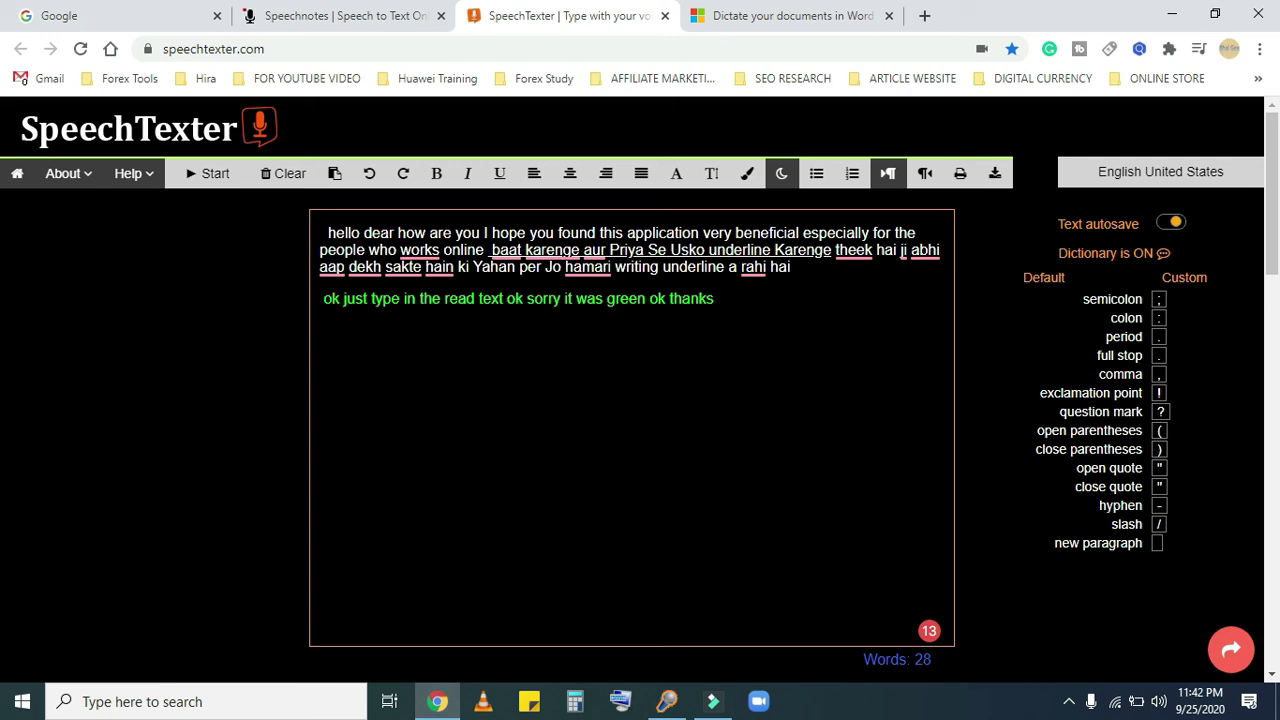
# Step: Dictate the green lines 'What is the name of this channel?' and 'Stick to learn'
pyautogui.click(768, 290)
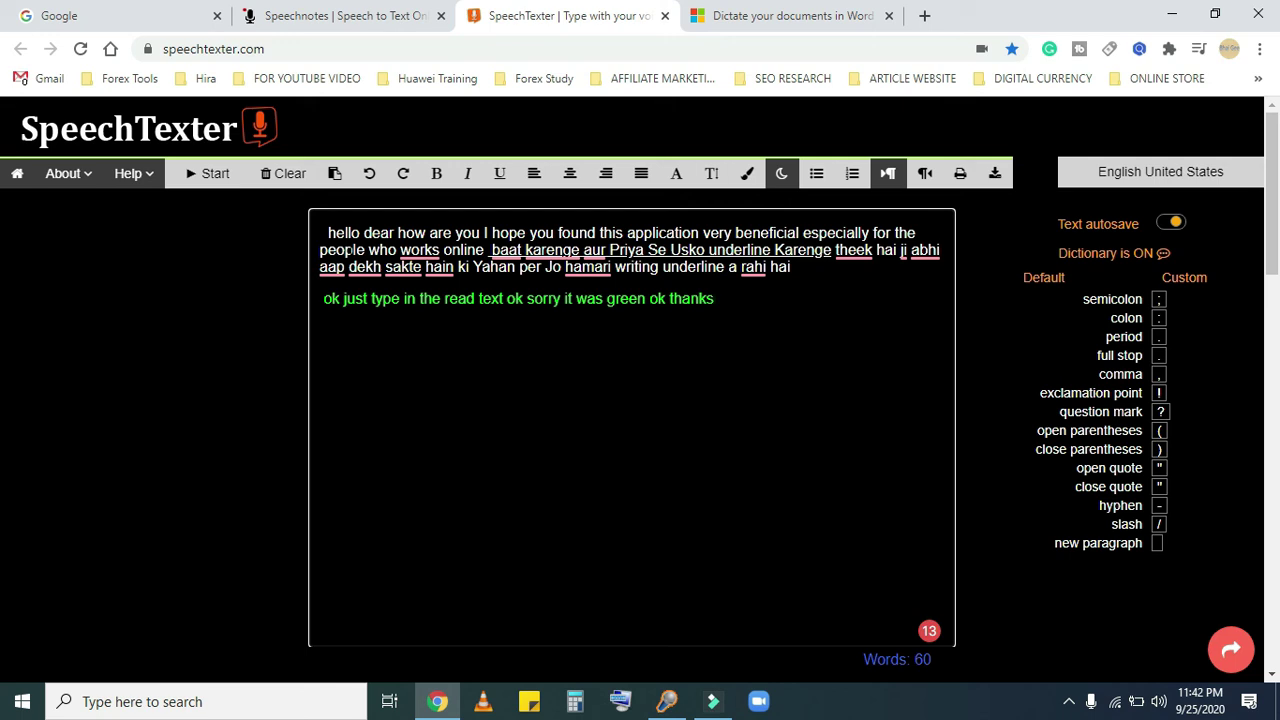
pyautogui.click(211, 175)
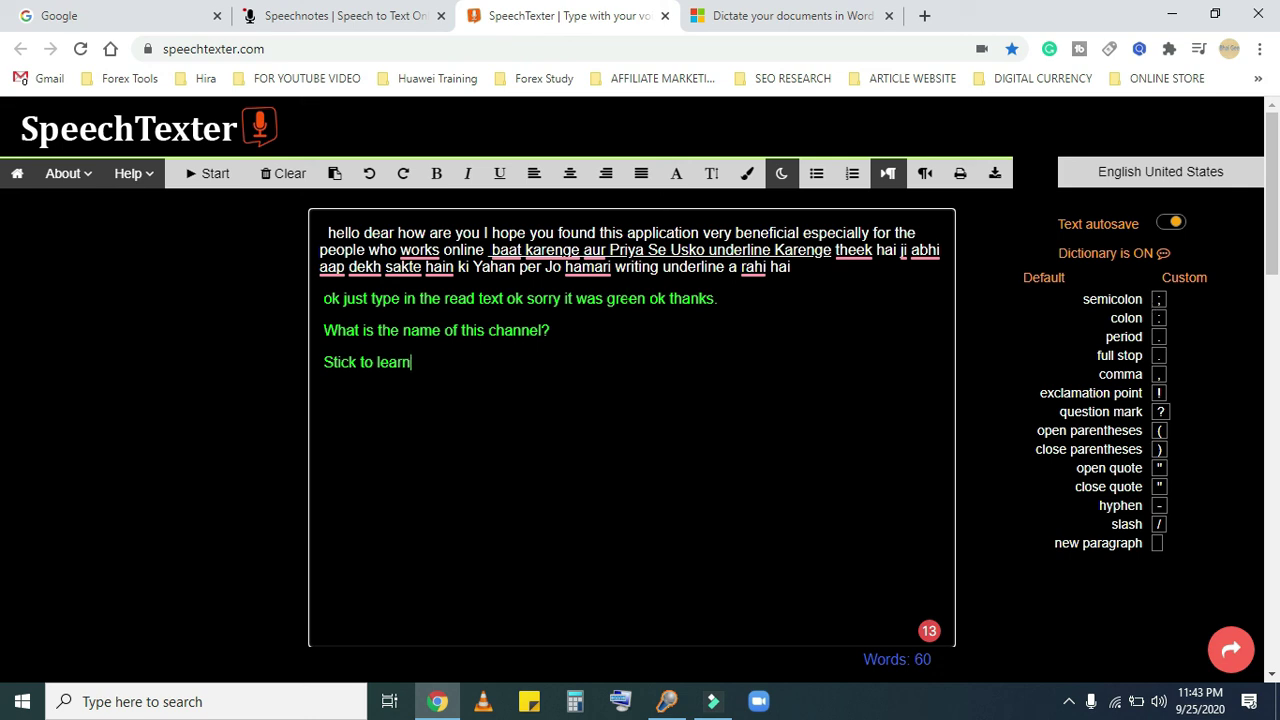
pyautogui.click(424, 255)
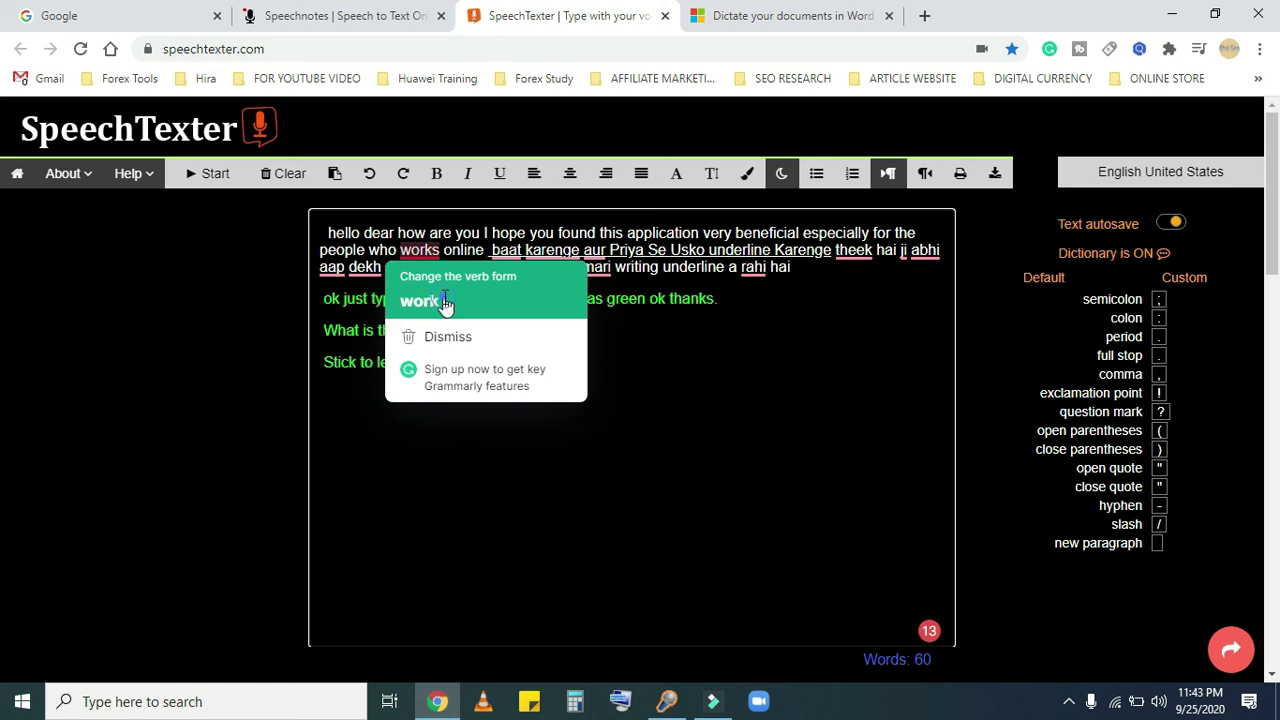
# Step: Accept the Grammarly fix 'works' → 'work' and dismiss the unknown-word flag on 'baat'
pyautogui.click(446, 303)
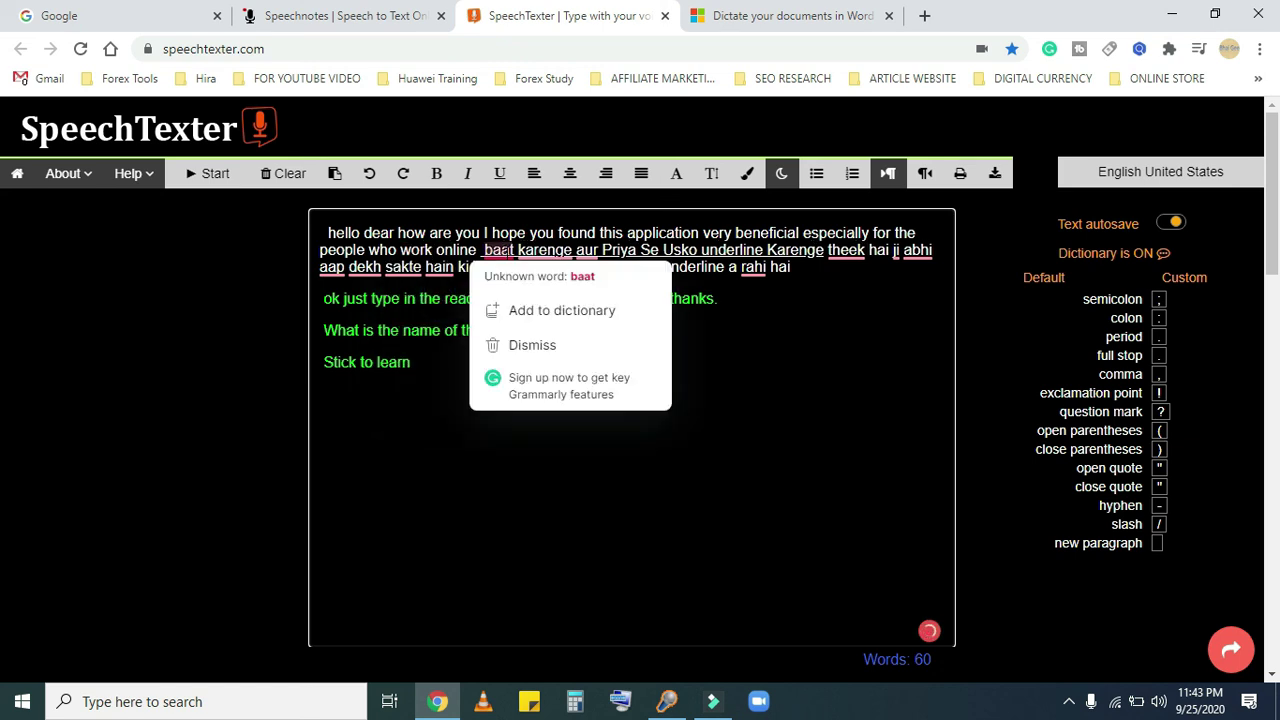
pyautogui.click(527, 345)
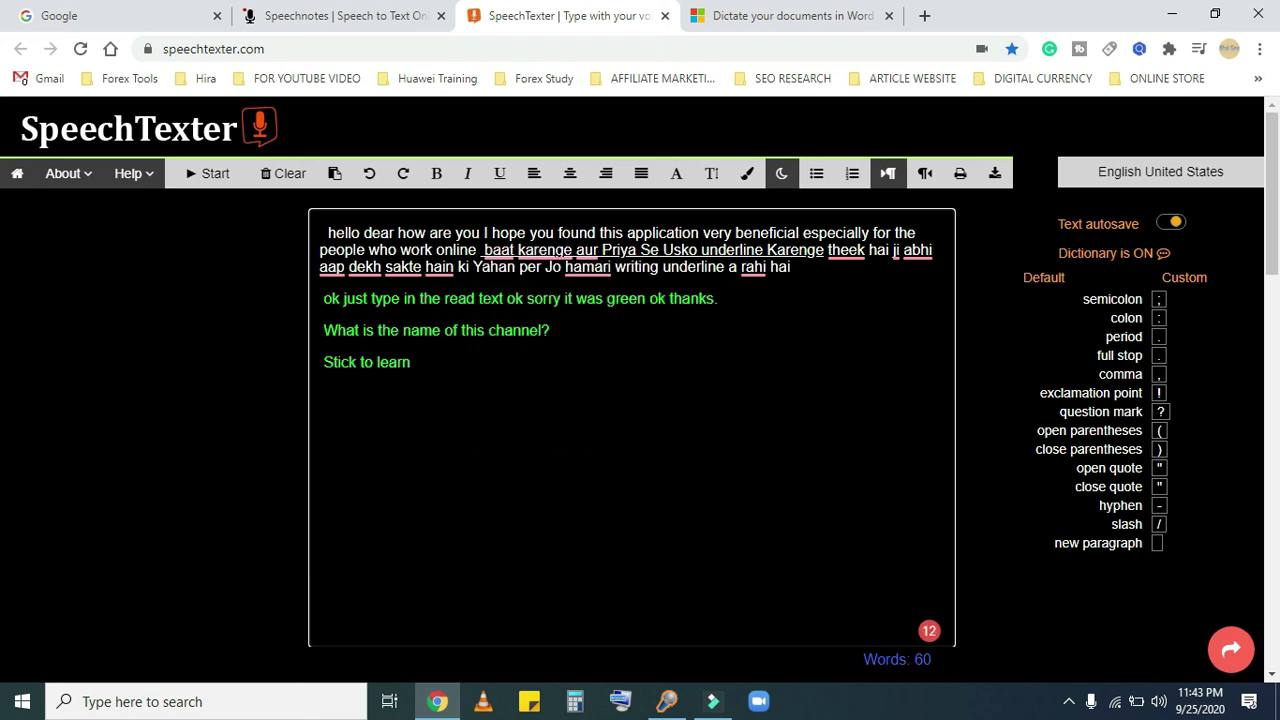